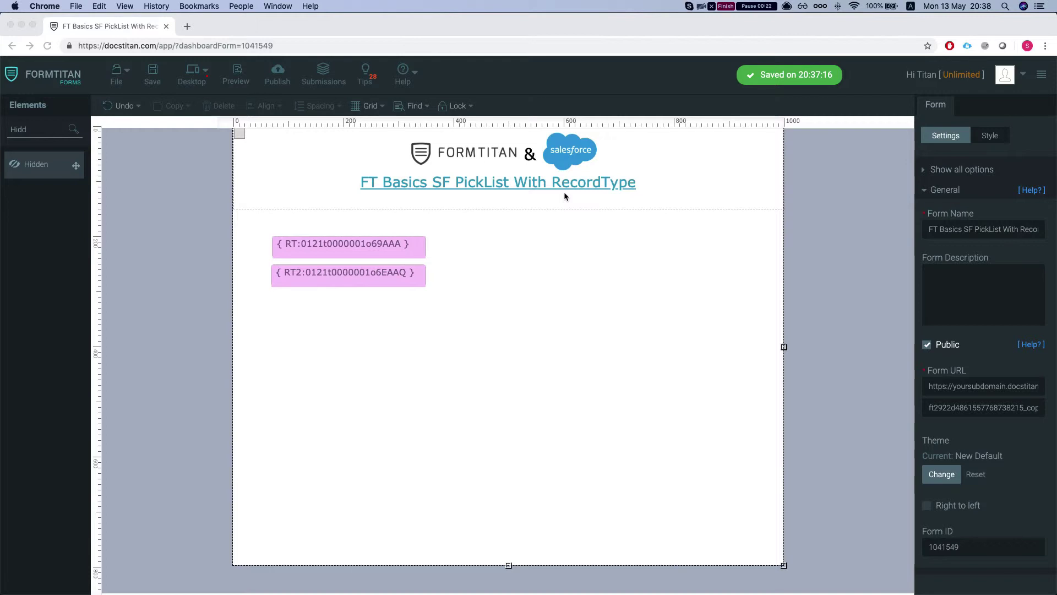
# Step: Add a DropDown element to the form, clear its default options and label it Sla
pyautogui.click(38, 132)
pyautogui.press('BackSpace')
pyautogui.press('BackSpace')
pyautogui.press('BackSpace')
pyautogui.press('BackSpace')
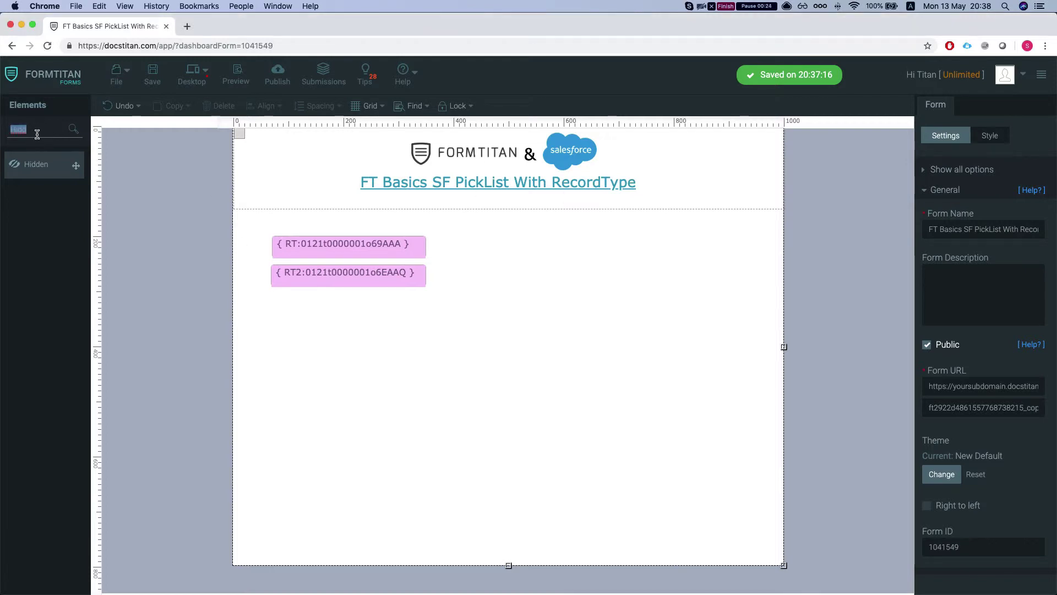
pyautogui.write('drop')
pyautogui.moveTo(26, 157); pyautogui.dragTo(480, 308)
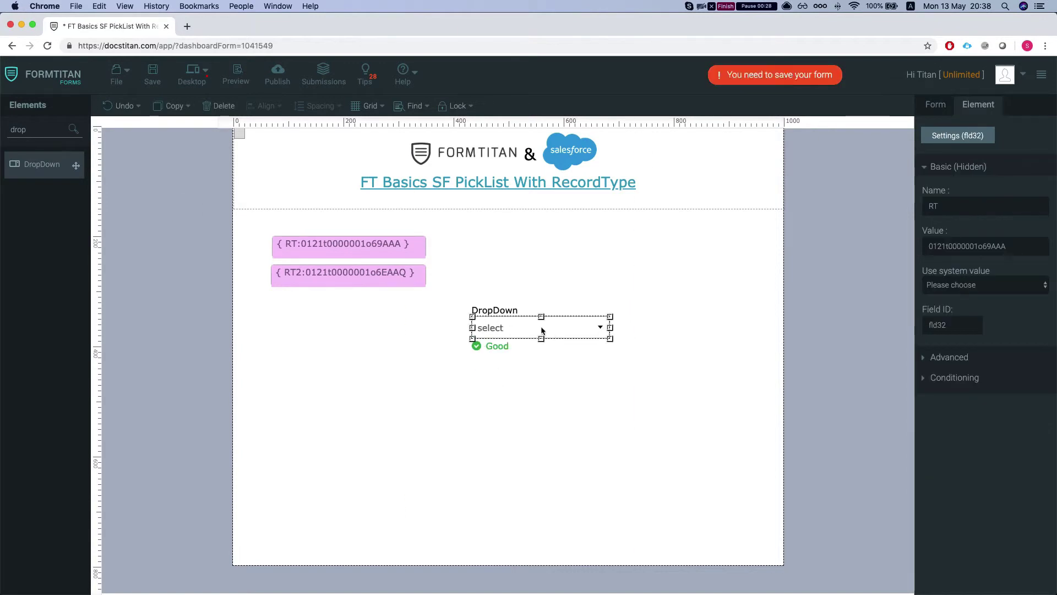
pyautogui.click(1040, 310)
pyautogui.click(1040, 309)
pyautogui.click(1040, 309)
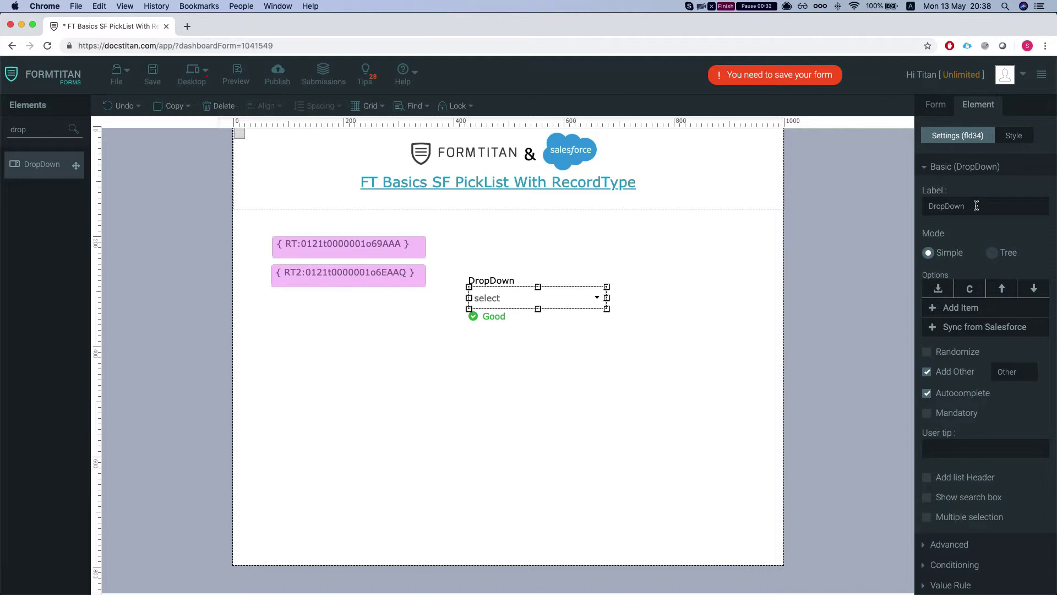
pyautogui.doubleClick(953, 206)
pyautogui.write('S')
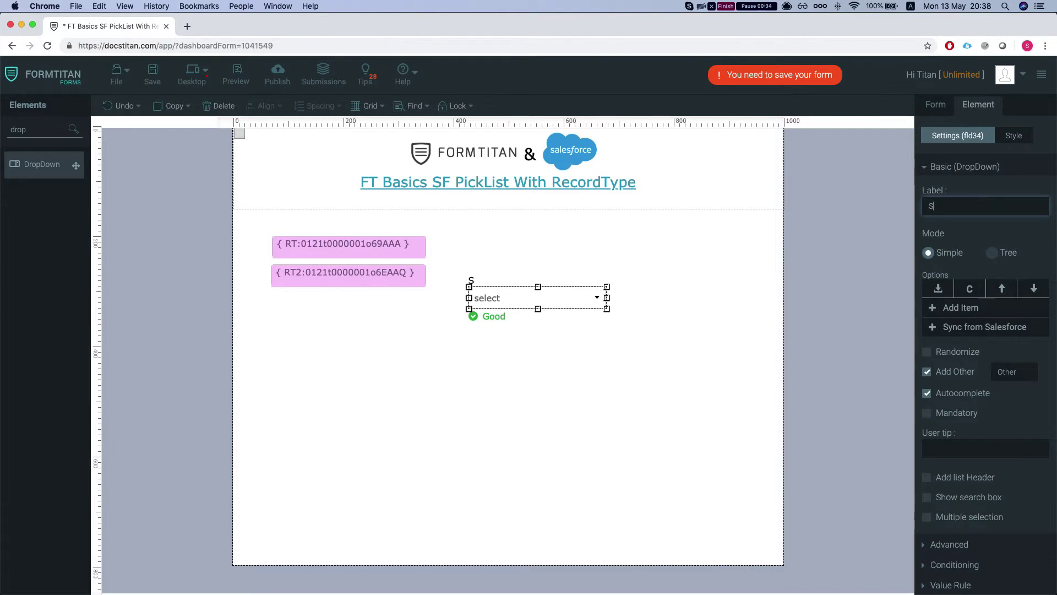
pyautogui.write('la')
# Step: Sync the dropdown's options from the Salesforce Account SLA picklist and move it lower
pyautogui.click(955, 327)
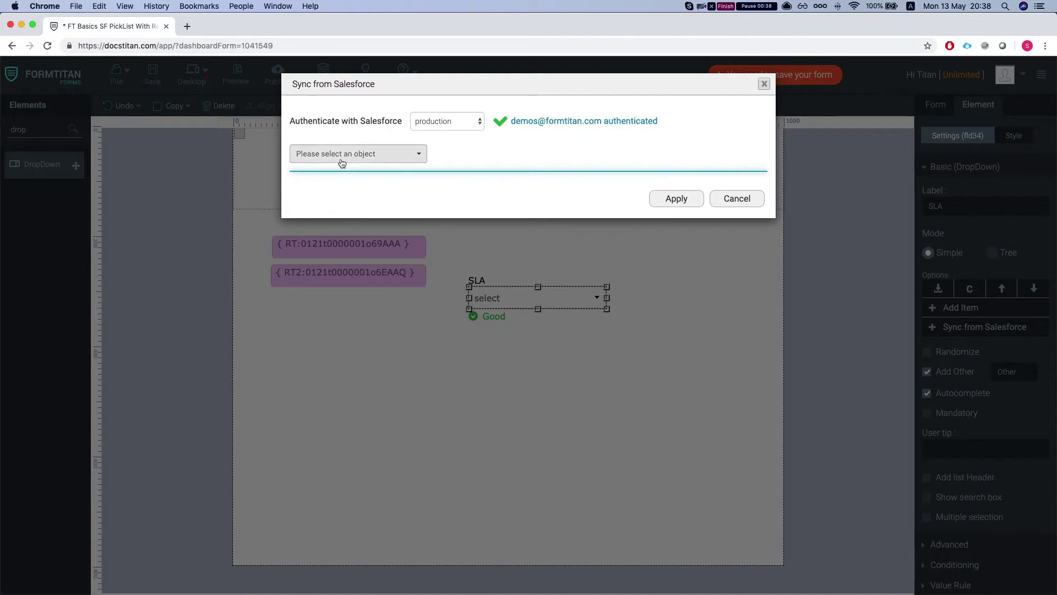
pyautogui.click(383, 160)
pyautogui.click(353, 186)
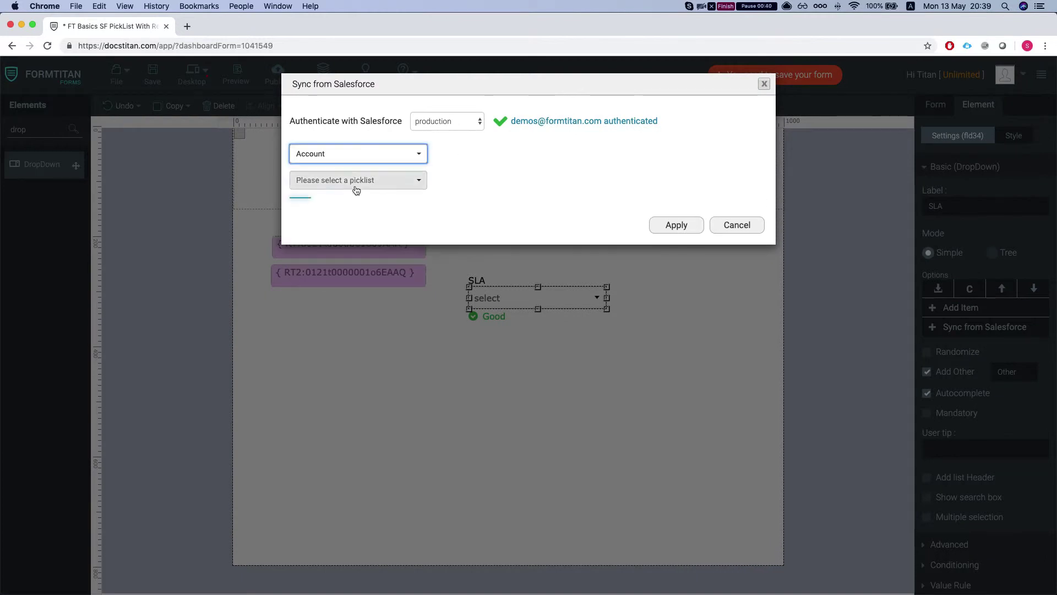
pyautogui.click(357, 182)
pyautogui.write('slka')
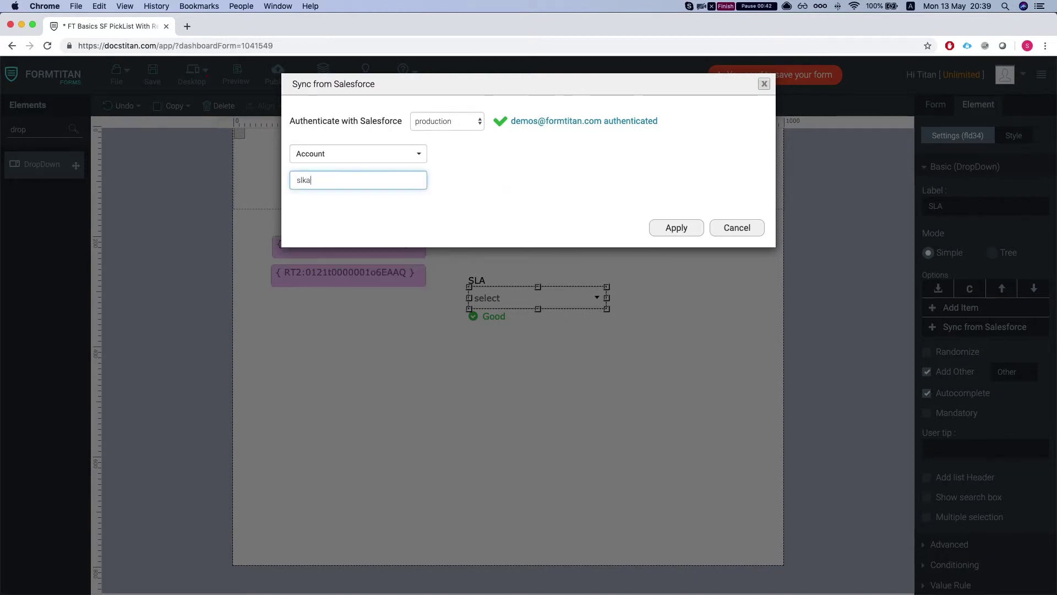
pyautogui.press('BackSpace')
pyautogui.press('BackSpace')
pyautogui.press('BackSpace')
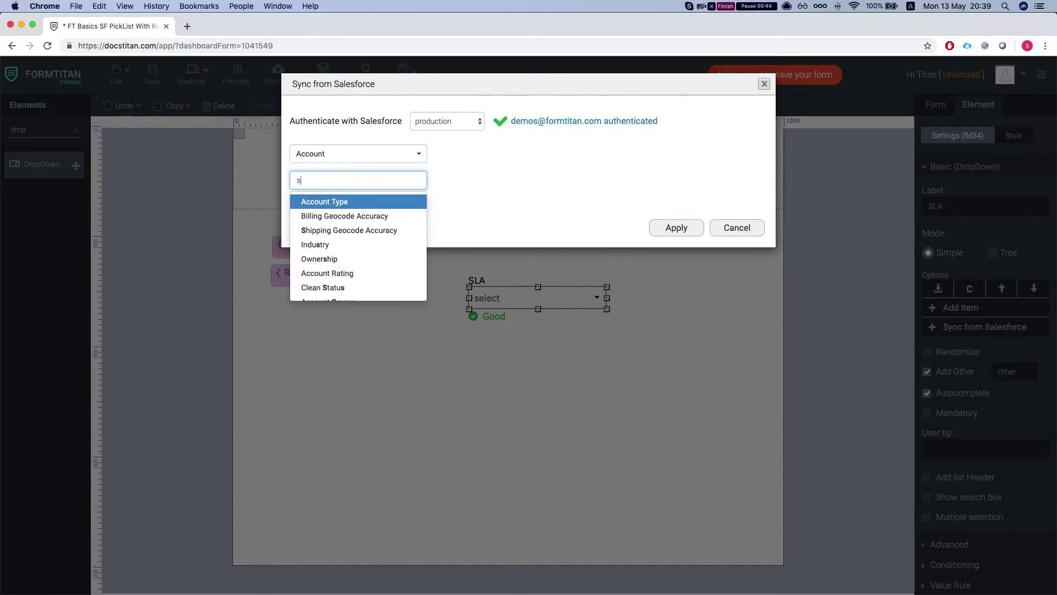
pyautogui.write('la')
pyautogui.click(375, 206)
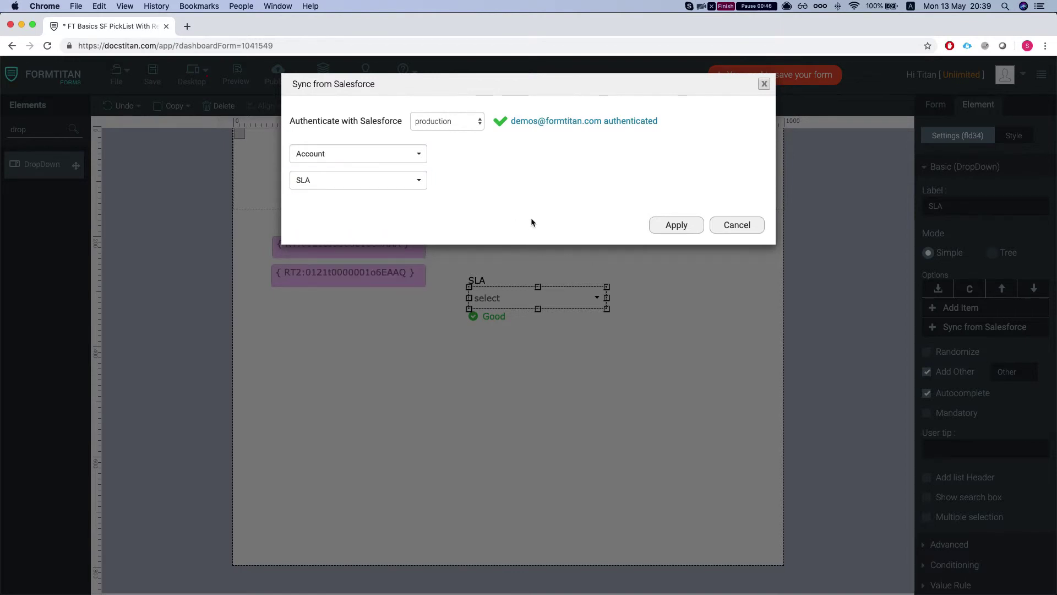
pyautogui.click(674, 226)
pyautogui.moveTo(528, 291); pyautogui.dragTo(527, 342)
pyautogui.click(826, 196)
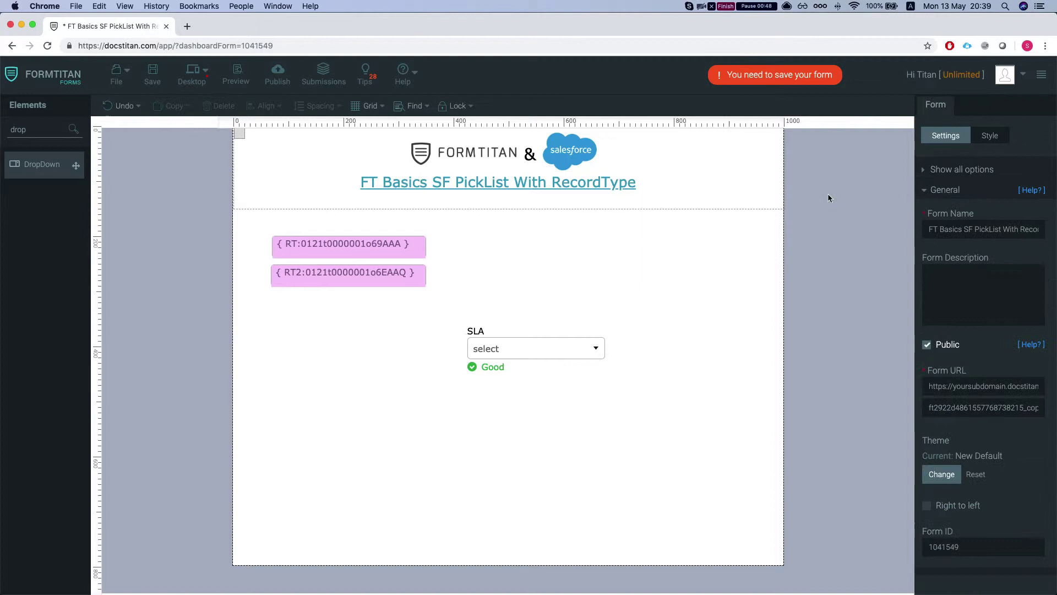
# Step: In Salesforce, check which SLA values record type RT2 allows: Gold and Silver
pyautogui.press('super+grave')
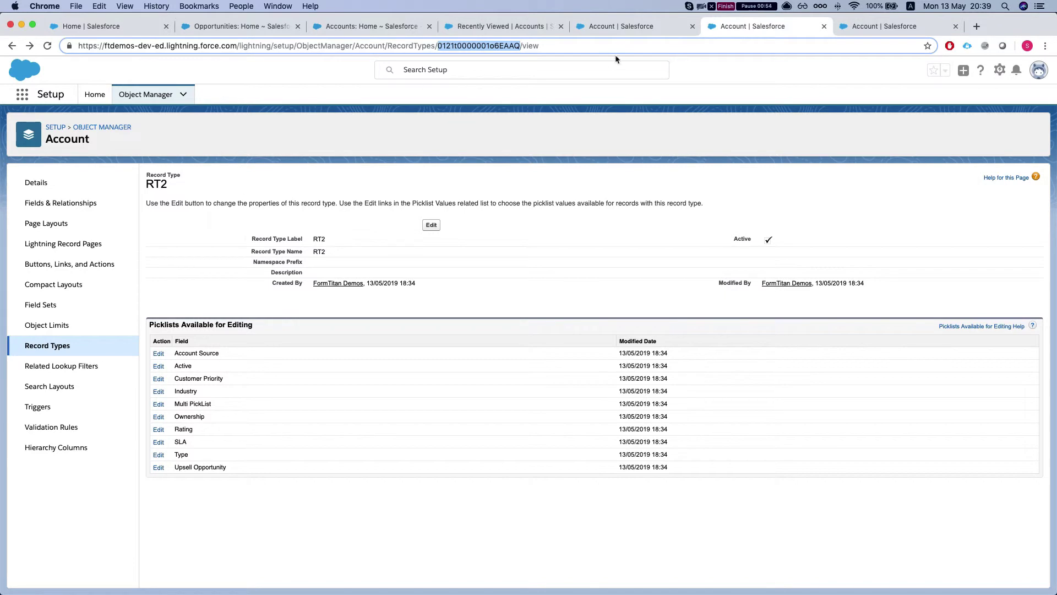
pyautogui.click(618, 25)
pyautogui.click(804, 26)
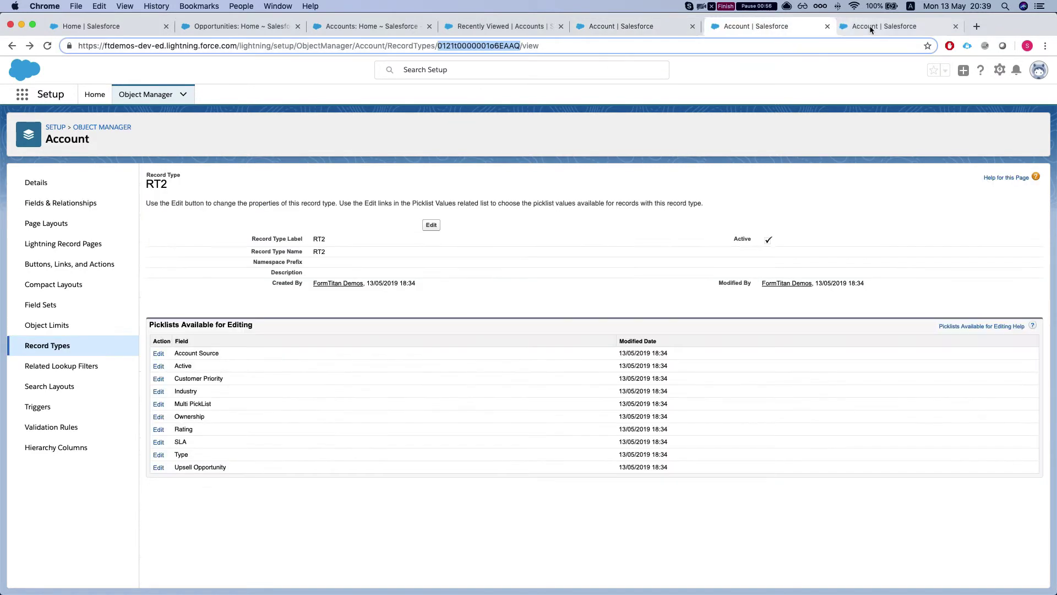
pyautogui.click(870, 29)
pyautogui.click(758, 28)
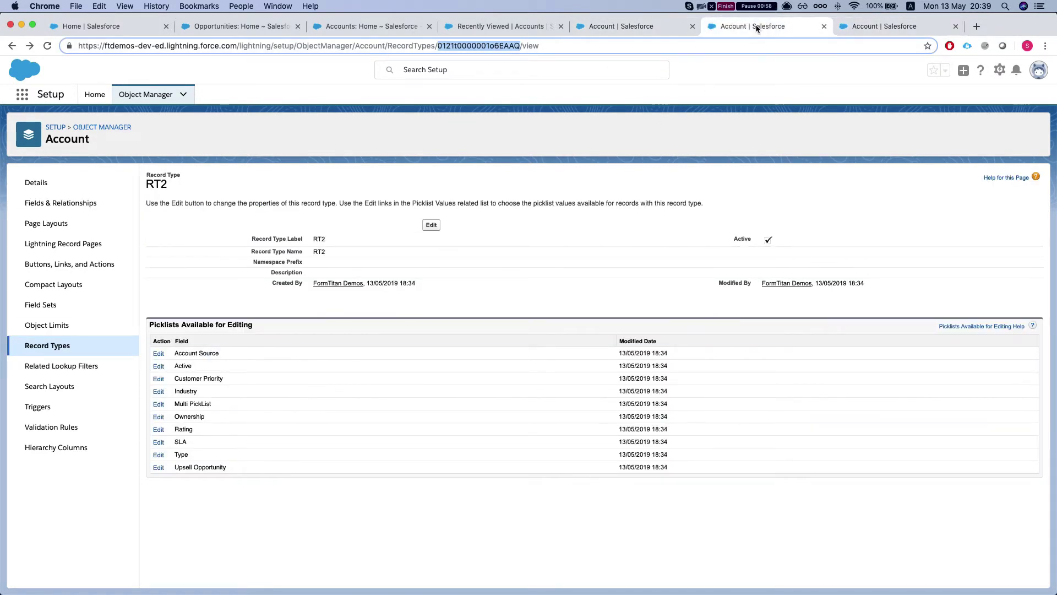
pyautogui.click(159, 442)
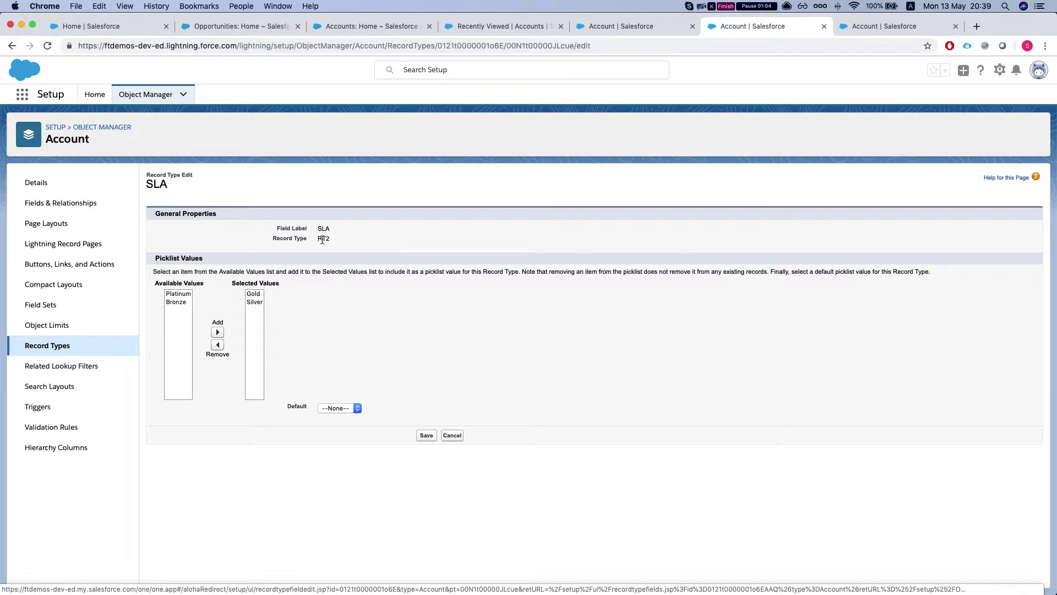
# Step: Check record type RT's SLA values, which include Gold, Silver, Platinum and Bronze
pyautogui.click(903, 26)
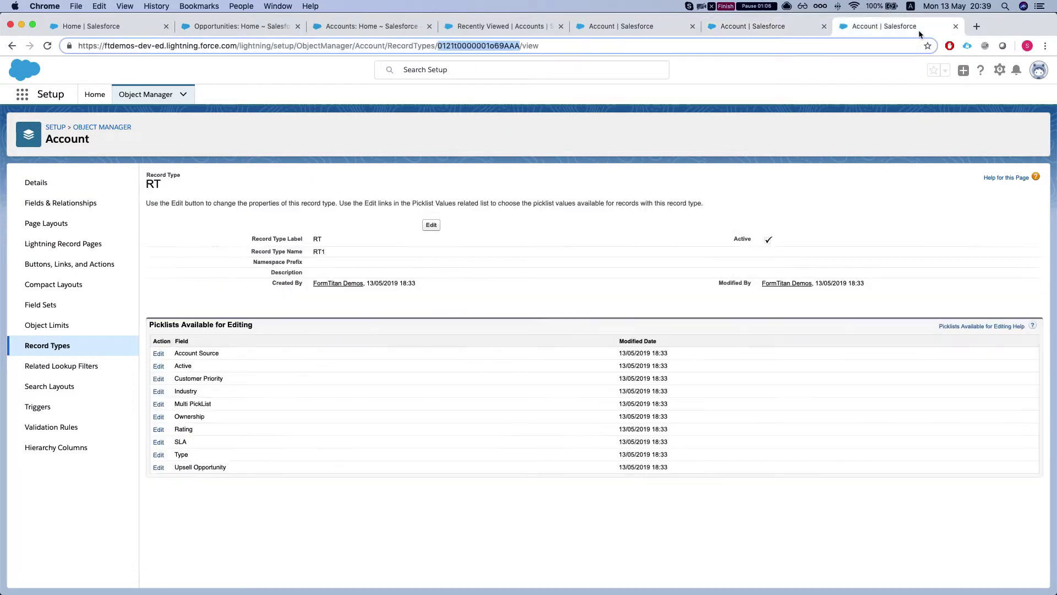
pyautogui.click(158, 442)
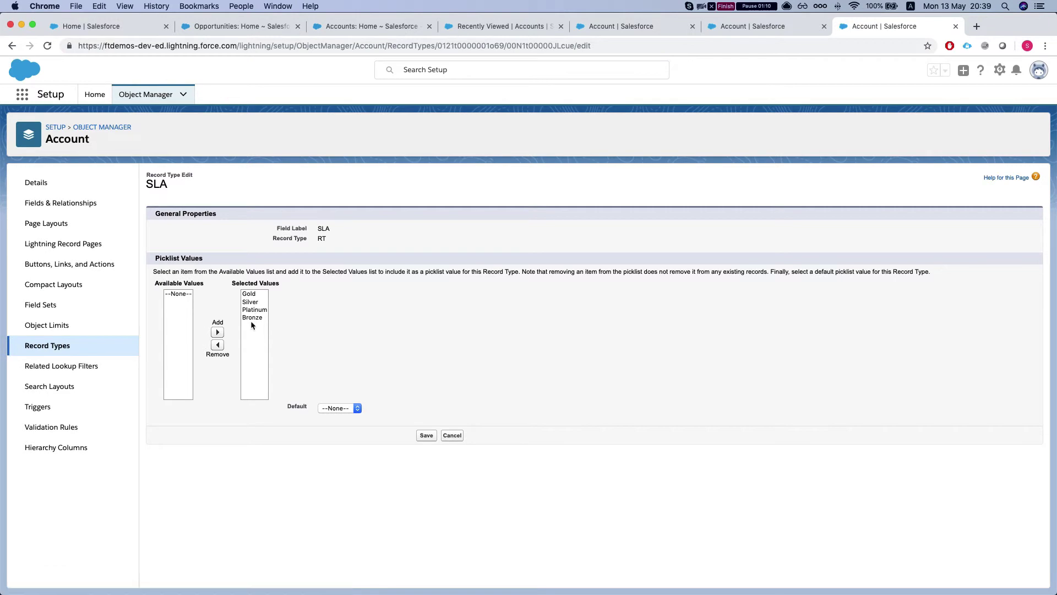
pyautogui.click(253, 335)
pyautogui.click(1007, 23)
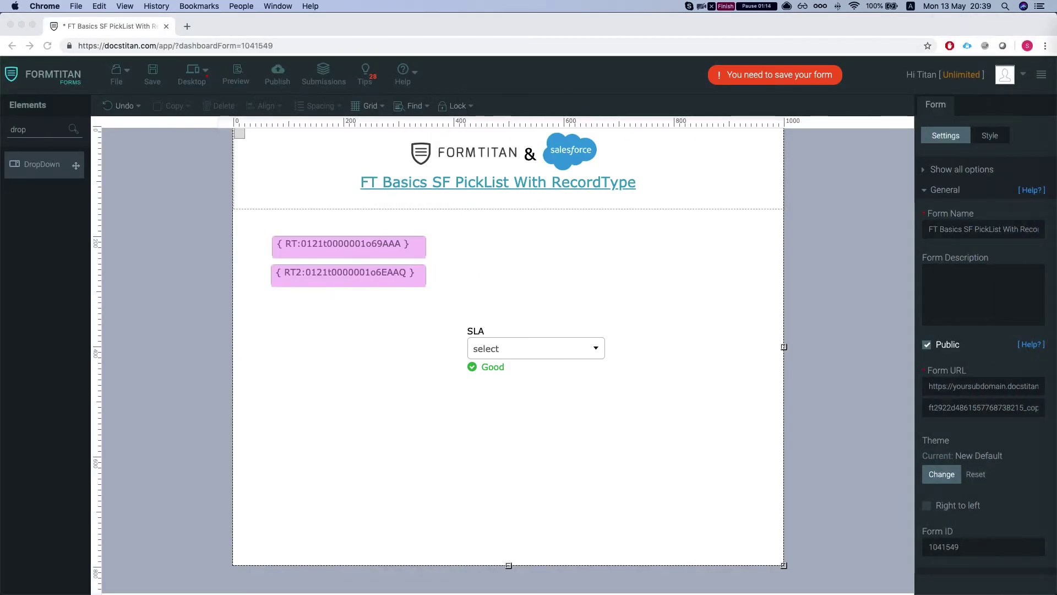
# Step: Open the Account Load picklist mapping in the form's Salesforce Get settings
pyautogui.click(514, 352)
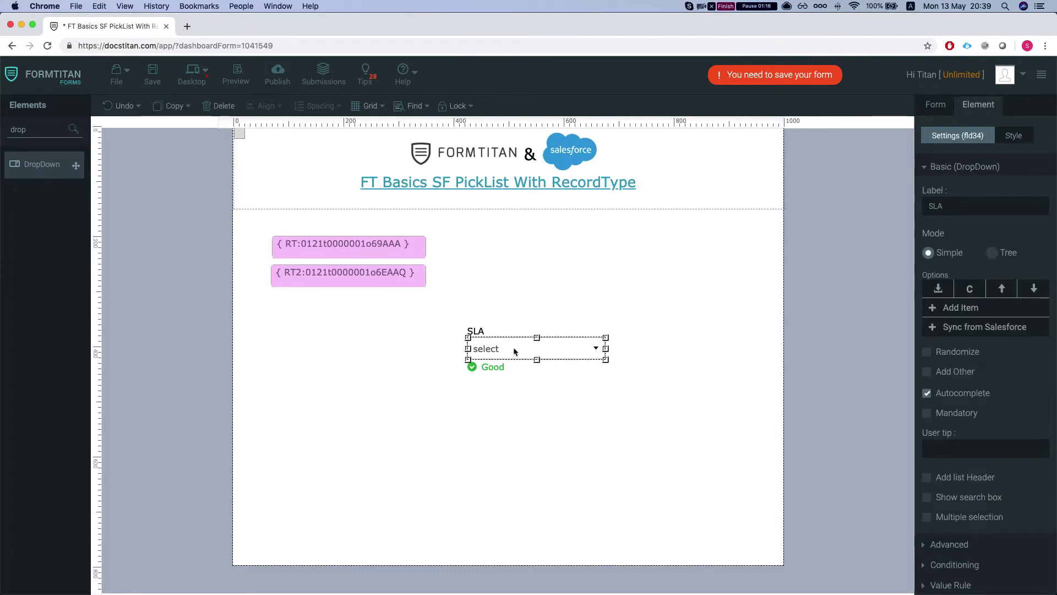
pyautogui.click(936, 104)
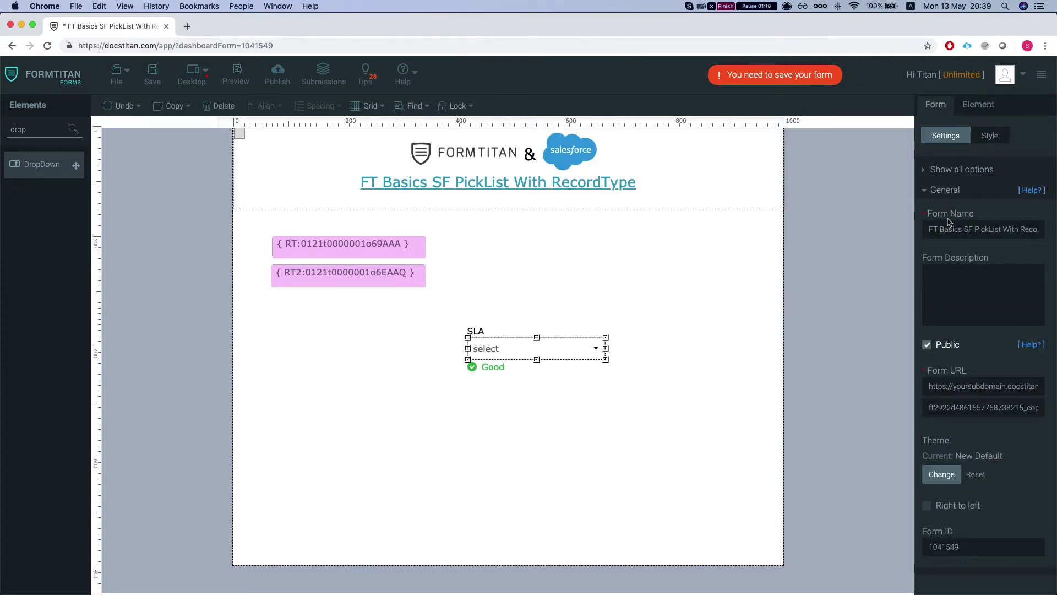
pyautogui.click(955, 172)
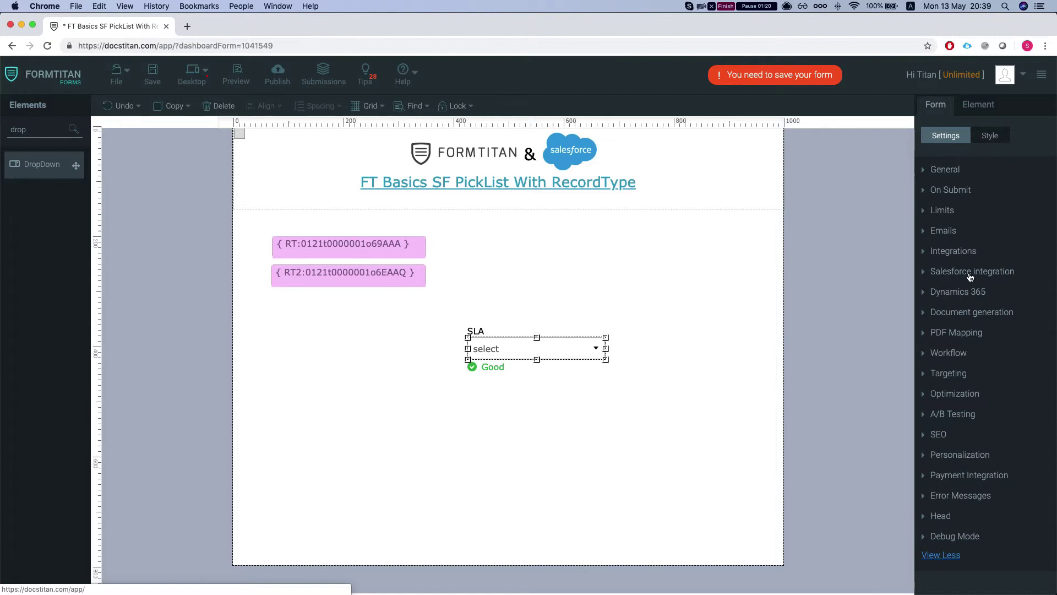
pyautogui.click(960, 283)
pyautogui.click(949, 329)
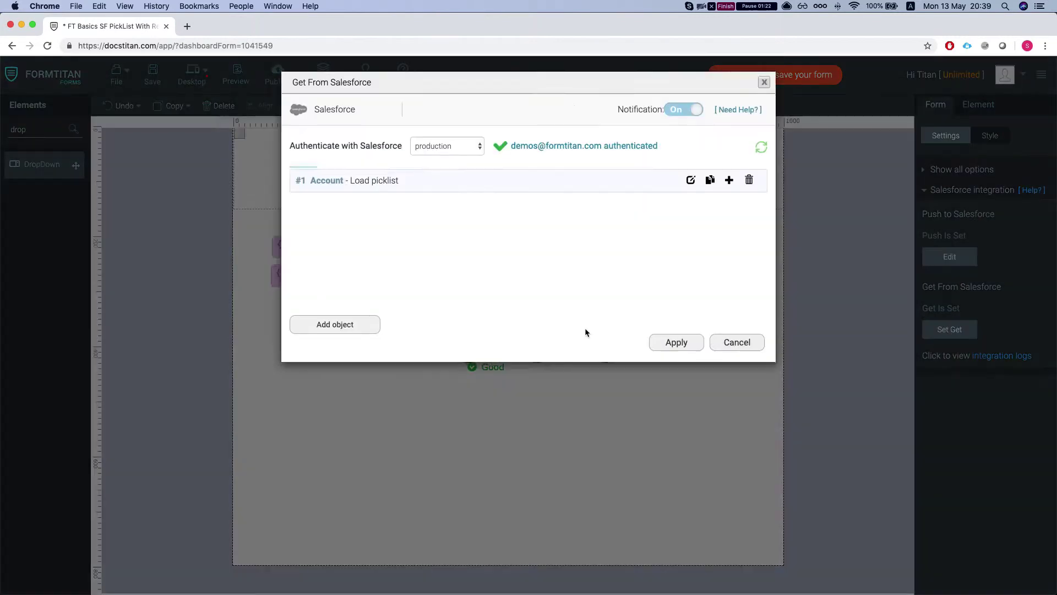
pyautogui.click(690, 182)
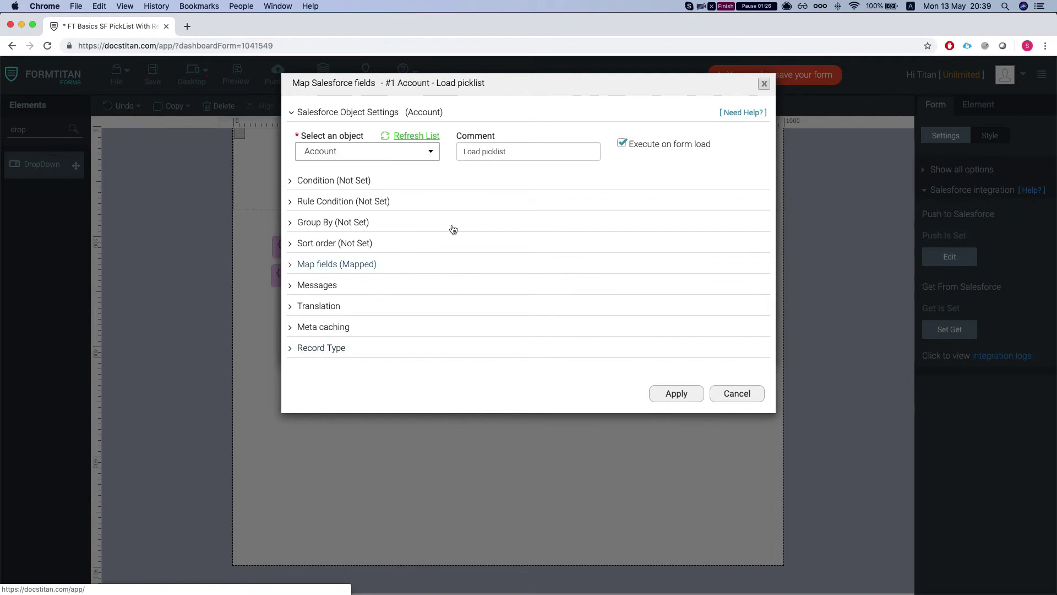
# Step: Turn on record type filtering set to RT2, apply, and save the form
pyautogui.click(315, 348)
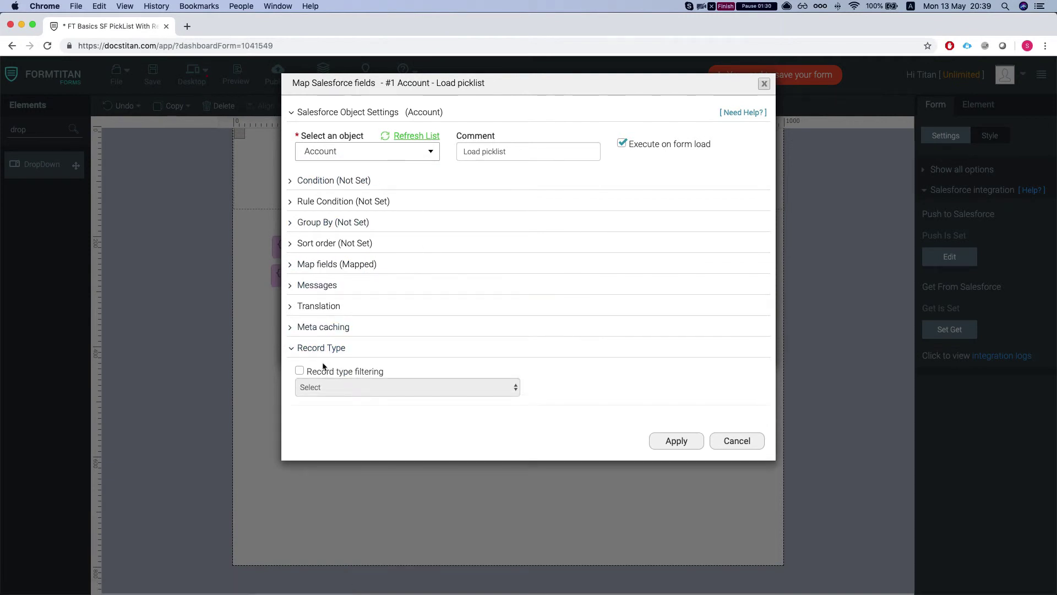
pyautogui.click(300, 372)
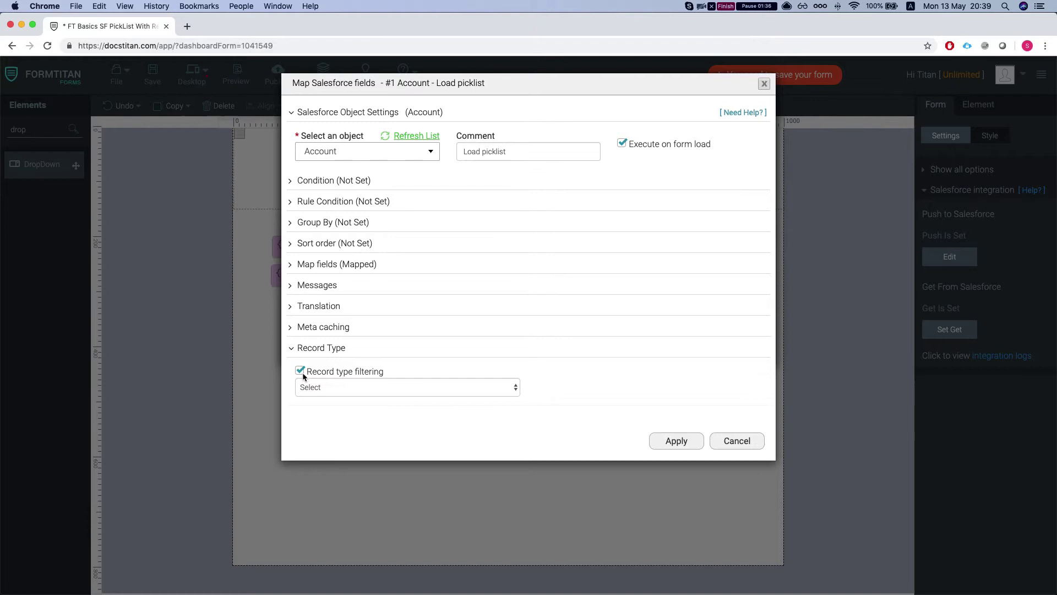
pyautogui.click(353, 389)
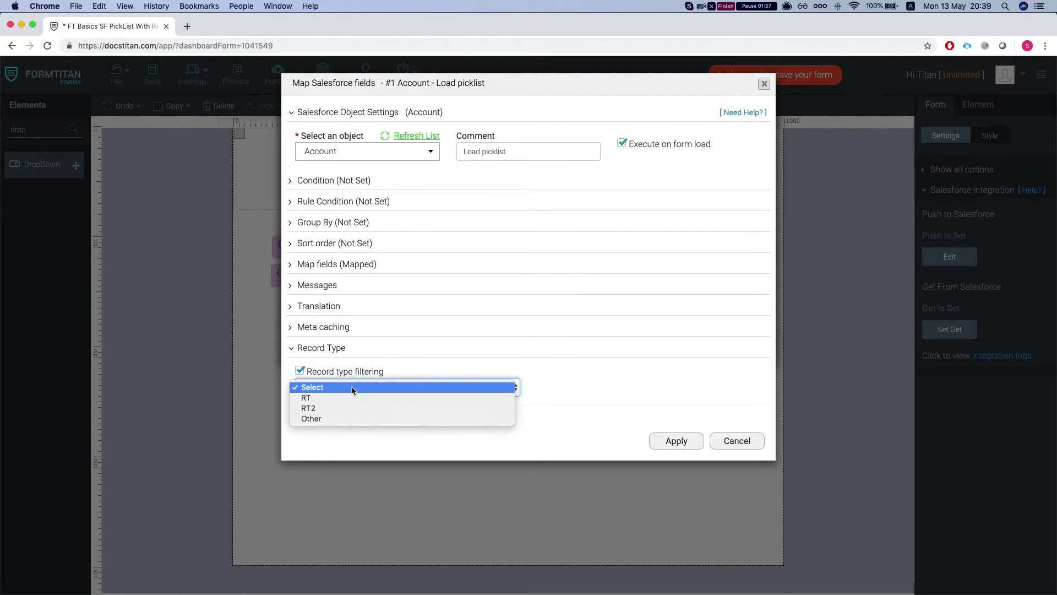
pyautogui.click(321, 418)
pyautogui.click(321, 400)
pyautogui.click(325, 389)
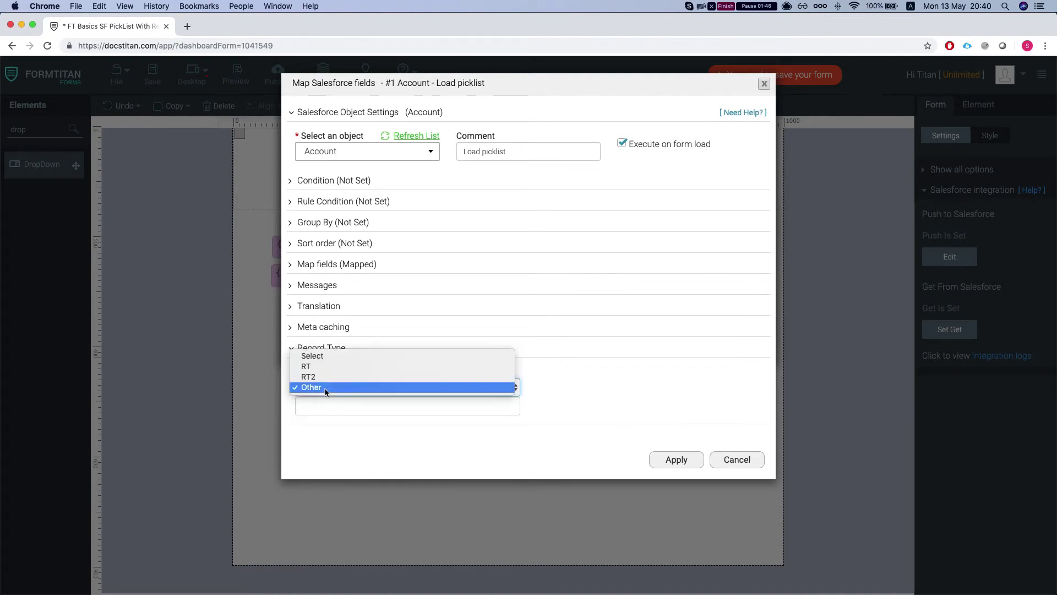
pyautogui.click(322, 379)
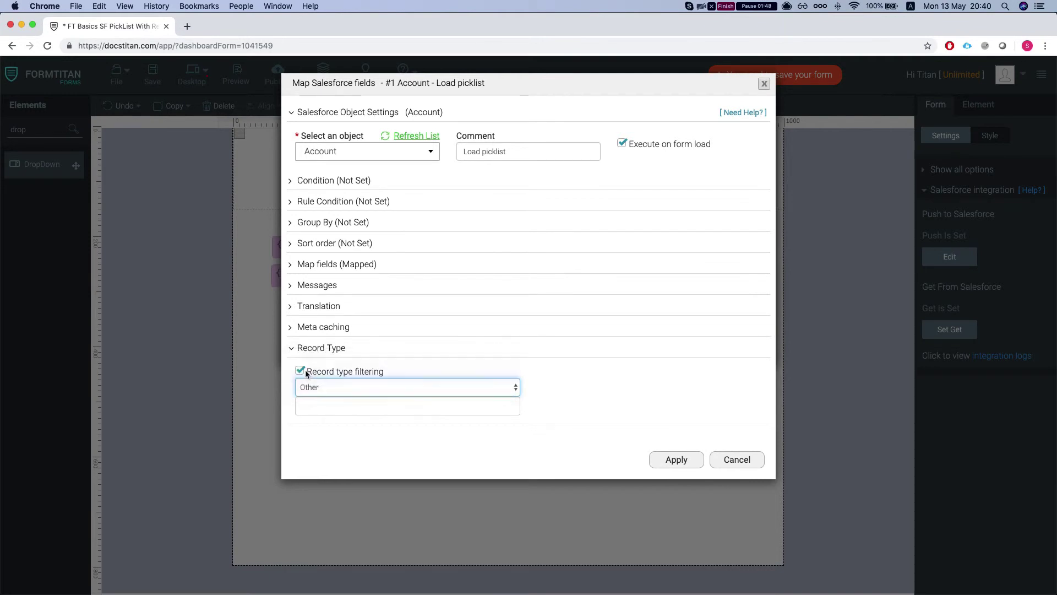
pyautogui.click(677, 441)
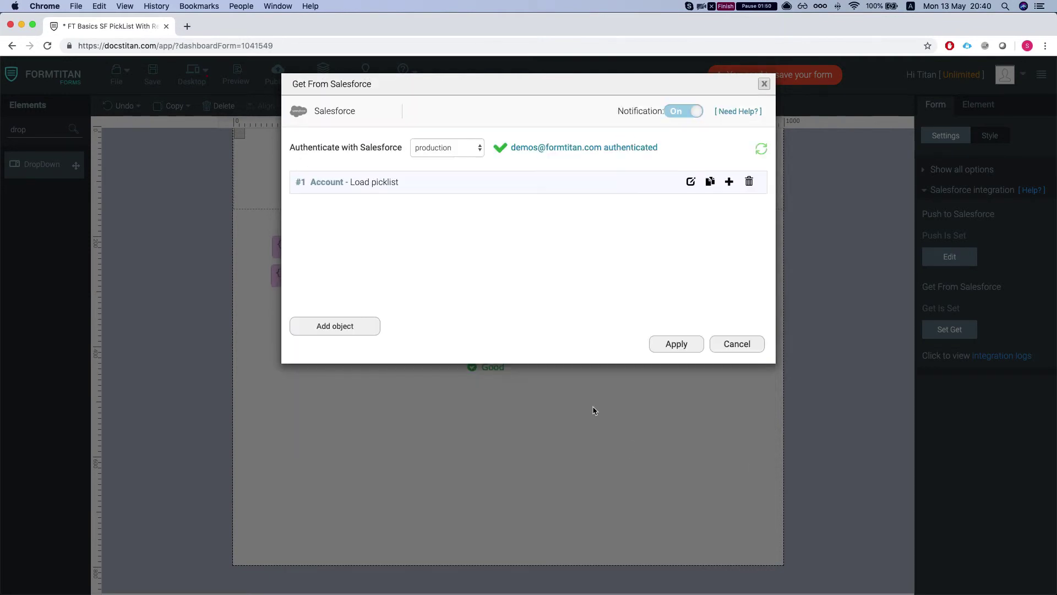
pyautogui.click(658, 345)
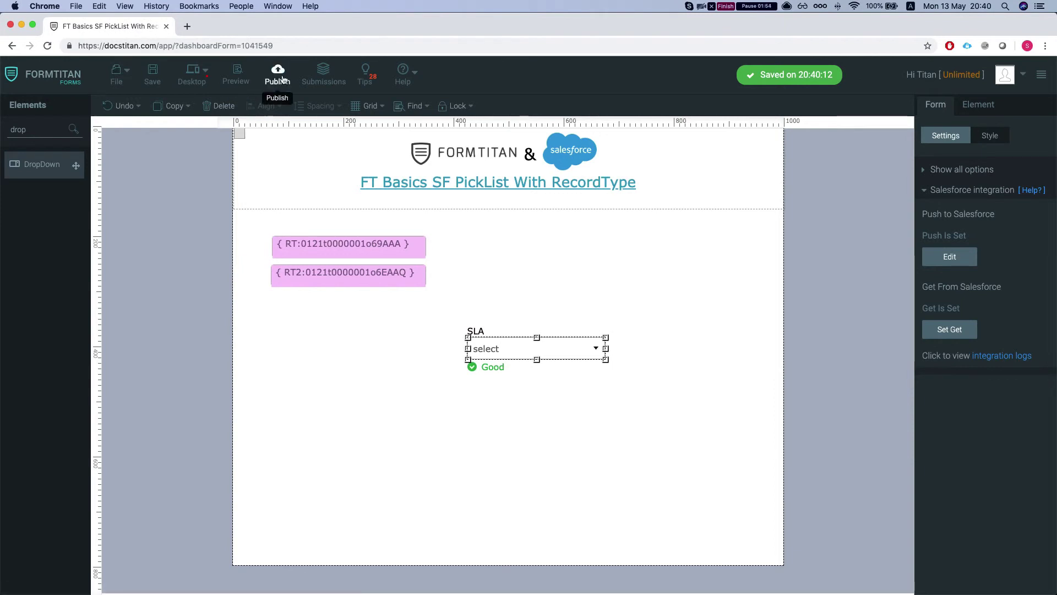
# Step: Publish and test the live form: its SLA list offers only Gold and Silver; choose Silver
pyautogui.click(278, 74)
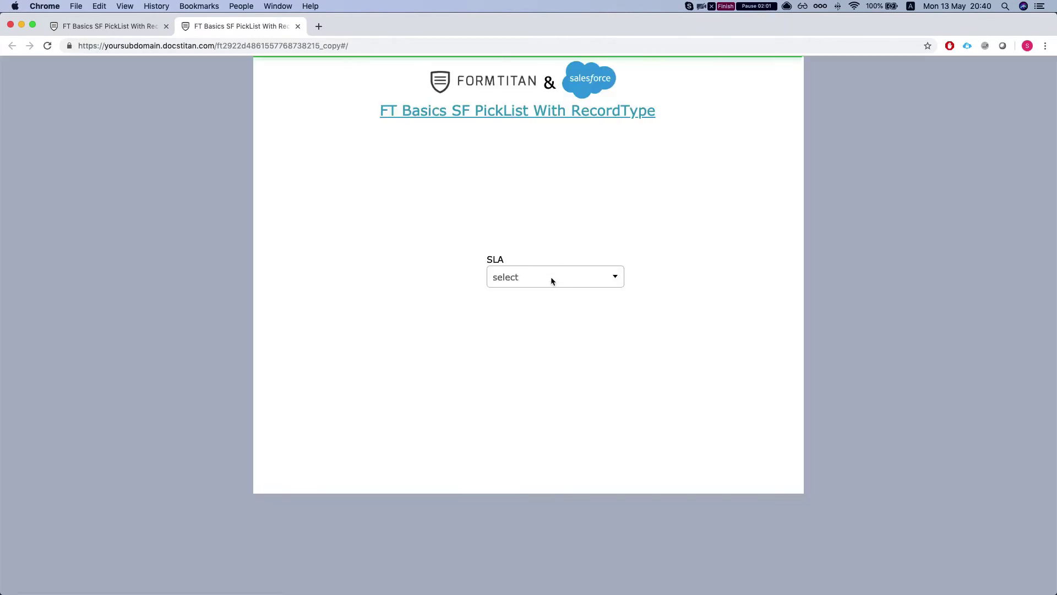
pyautogui.click(549, 277)
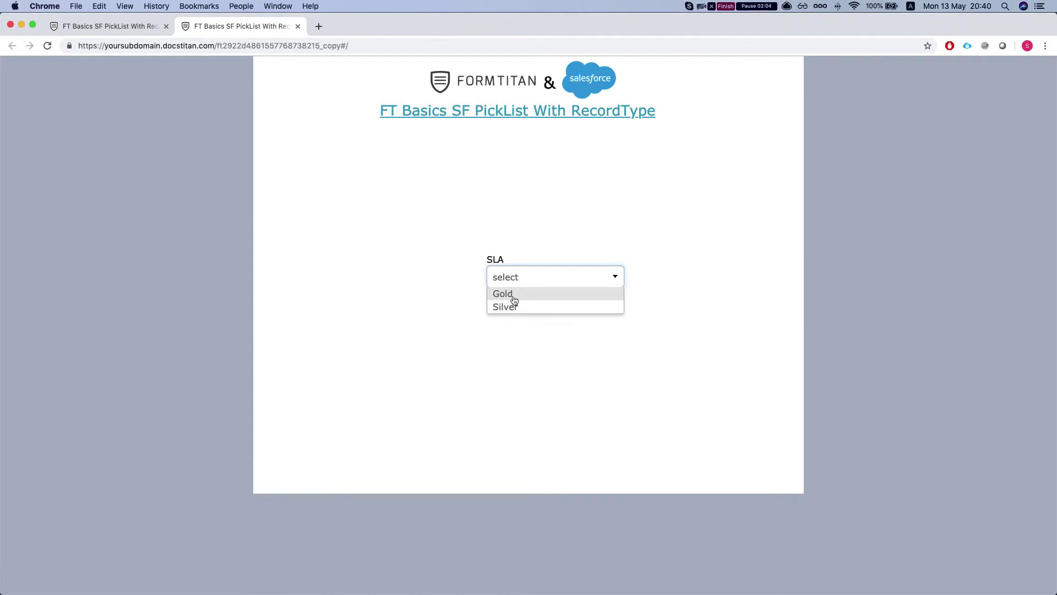
pyautogui.click(509, 297)
pyautogui.click(522, 281)
pyautogui.click(512, 308)
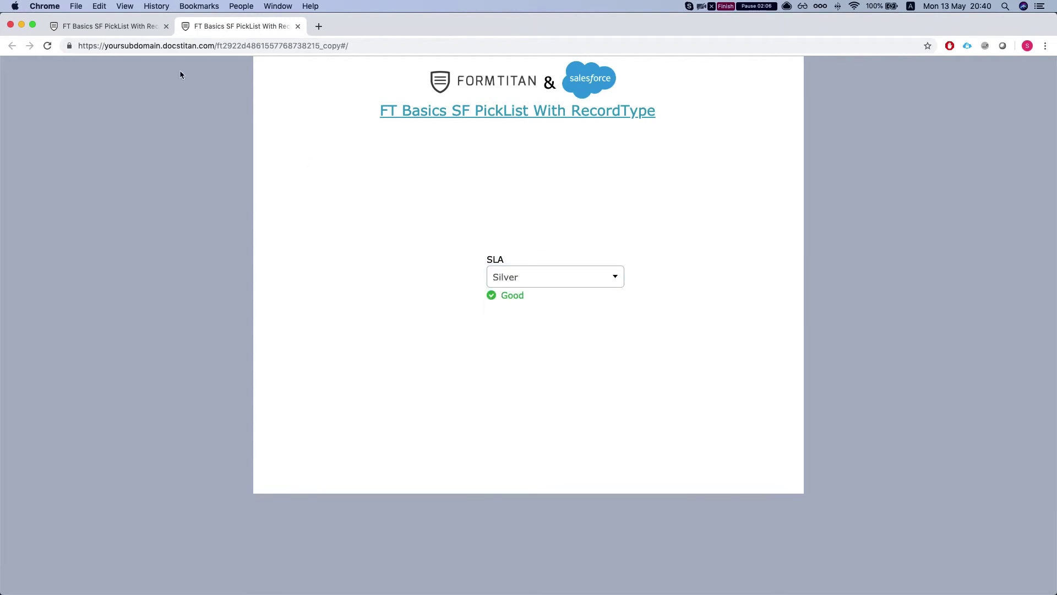
pyautogui.click(96, 24)
# Step: Move the SLA dropdown up beside the RT tags and switch its record type filter to RT
pyautogui.click(736, 486)
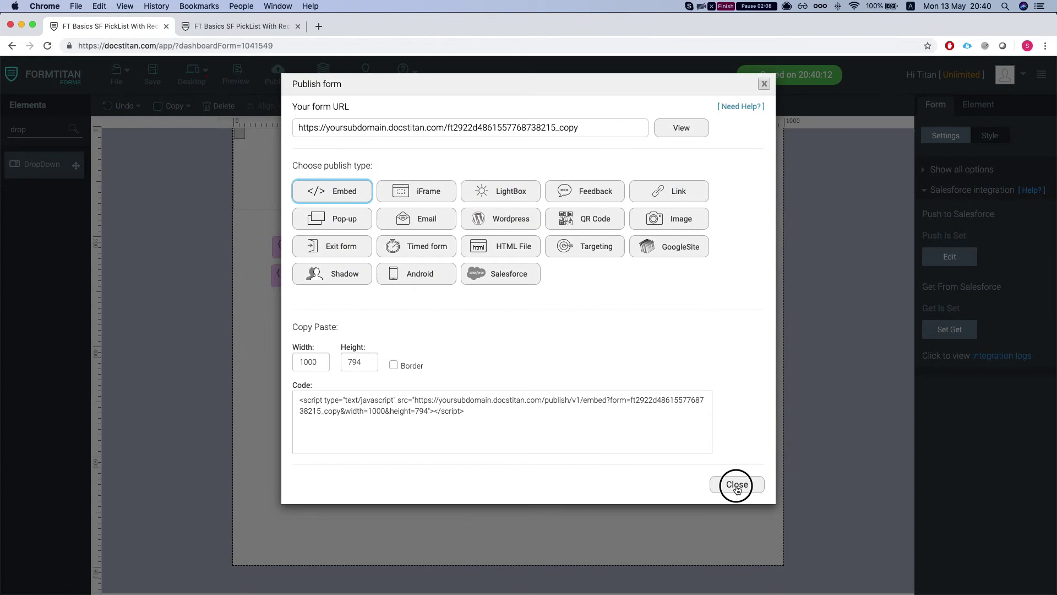
pyautogui.moveTo(507, 344); pyautogui.dragTo(507, 253)
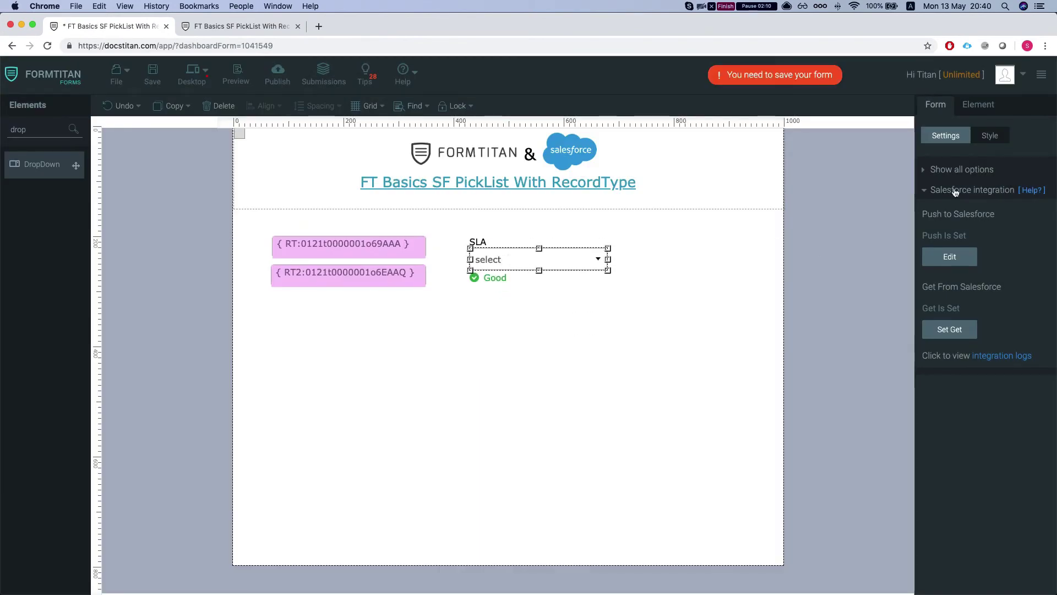
pyautogui.click(962, 329)
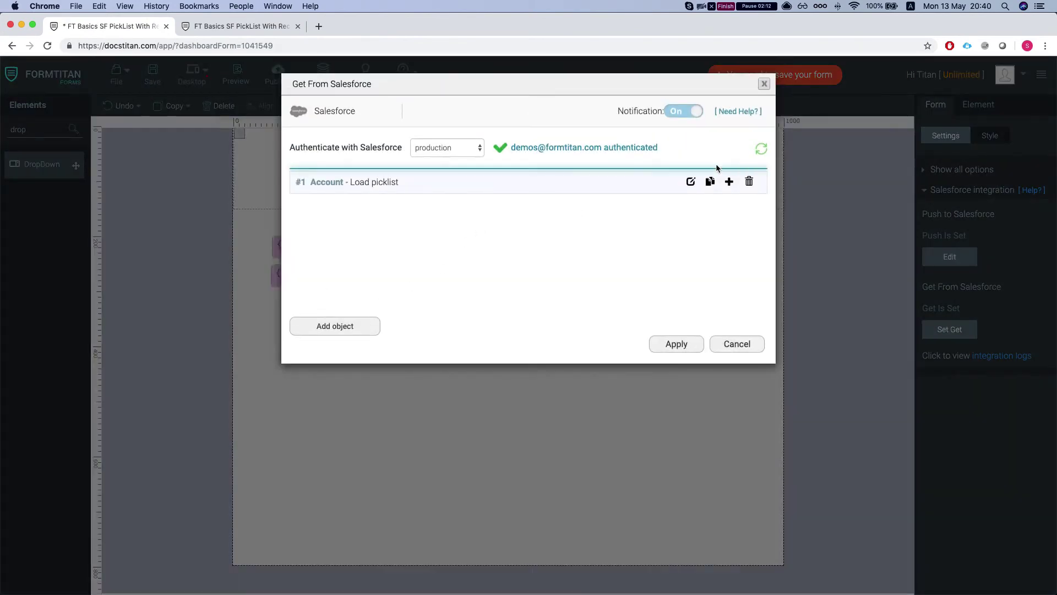
pyautogui.click(691, 183)
pyautogui.click(326, 347)
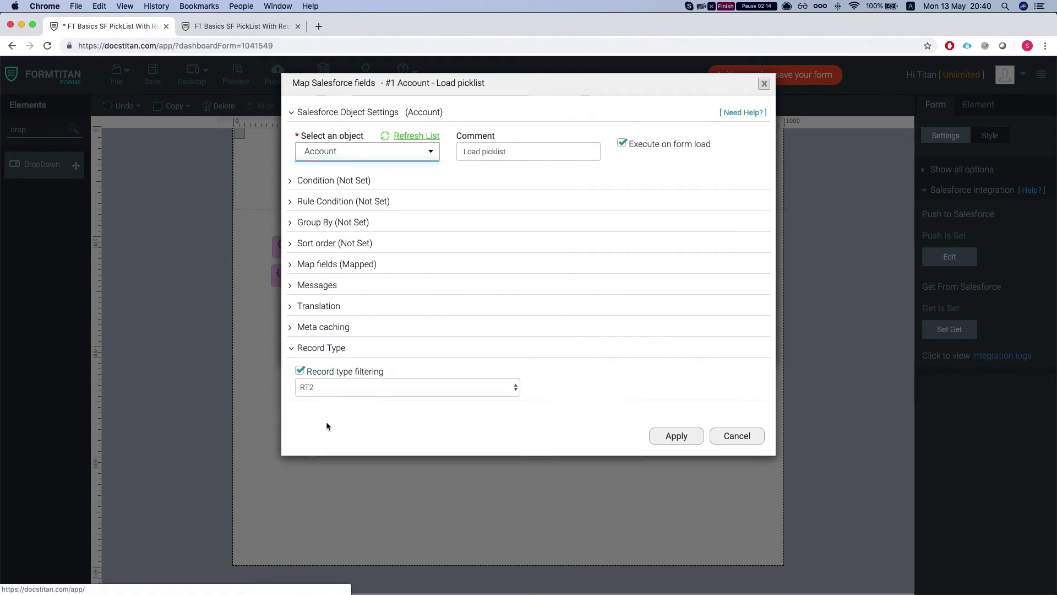
pyautogui.click(313, 387)
pyautogui.click(424, 377)
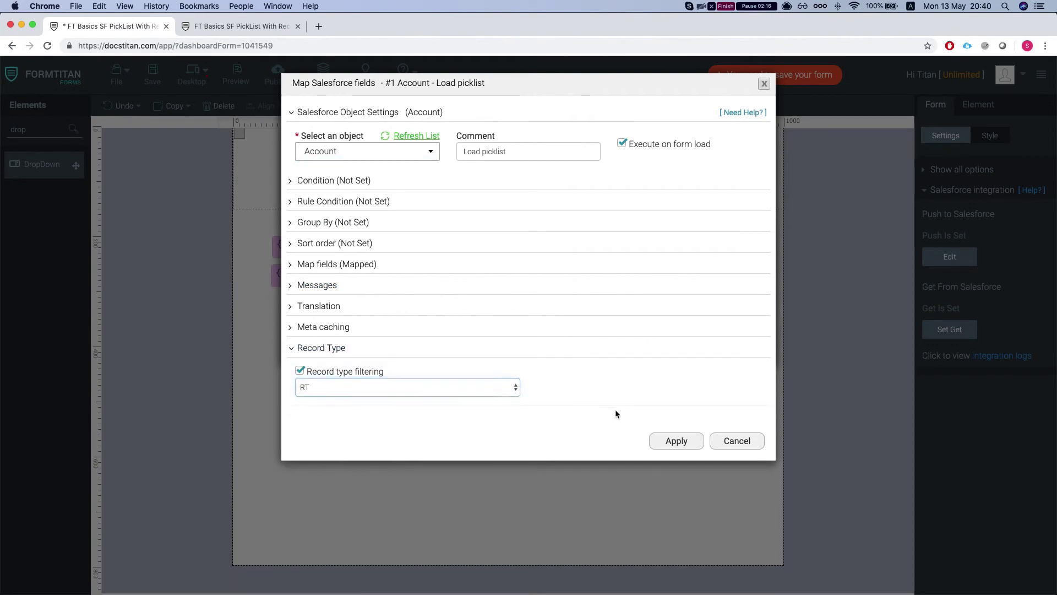
# Step: Save the RT filter and preview the form, where SLA offers Gold, Silver, Platinum and Bronze
pyautogui.click(693, 442)
pyautogui.click(668, 344)
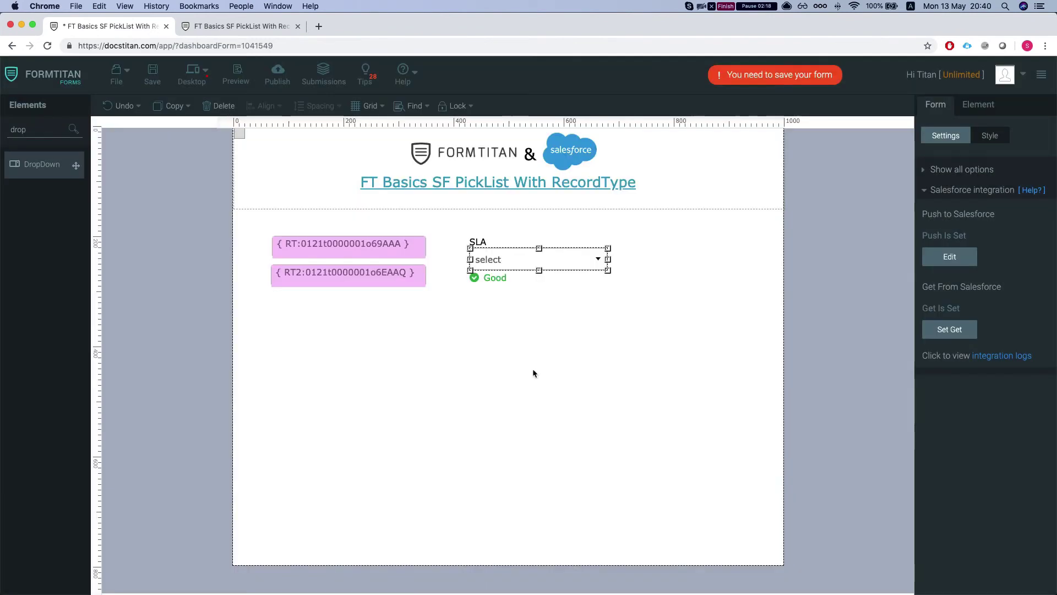
pyautogui.click(236, 74)
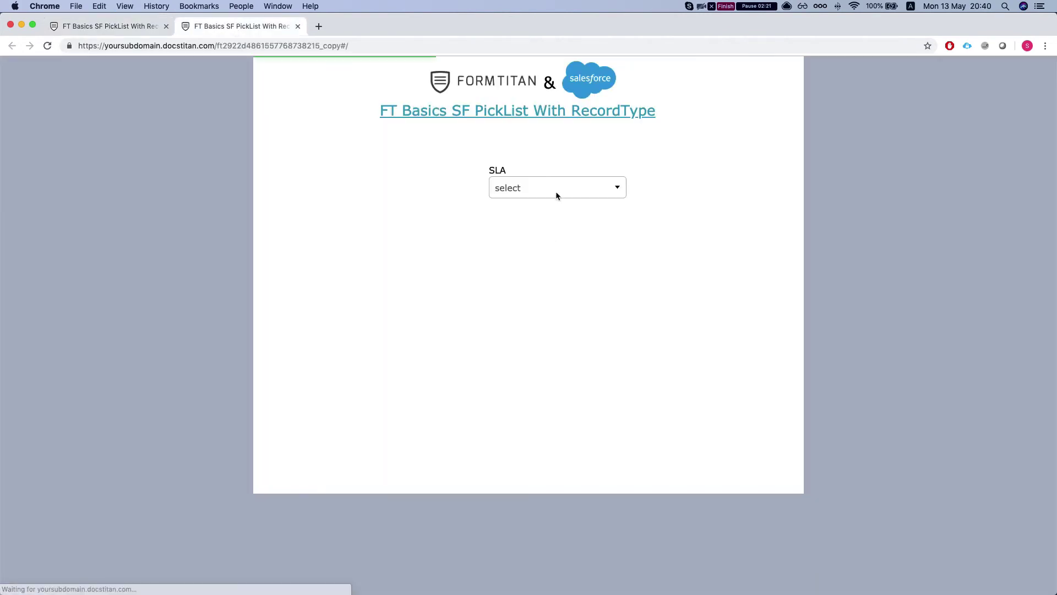
pyautogui.click(556, 190)
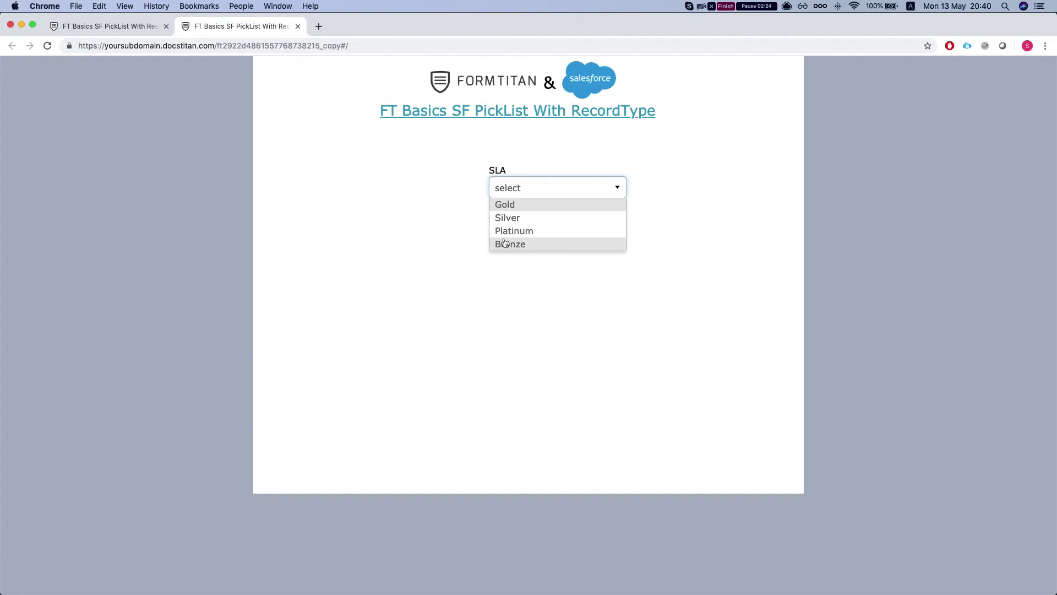
pyautogui.click(140, 26)
pyautogui.click(140, 26)
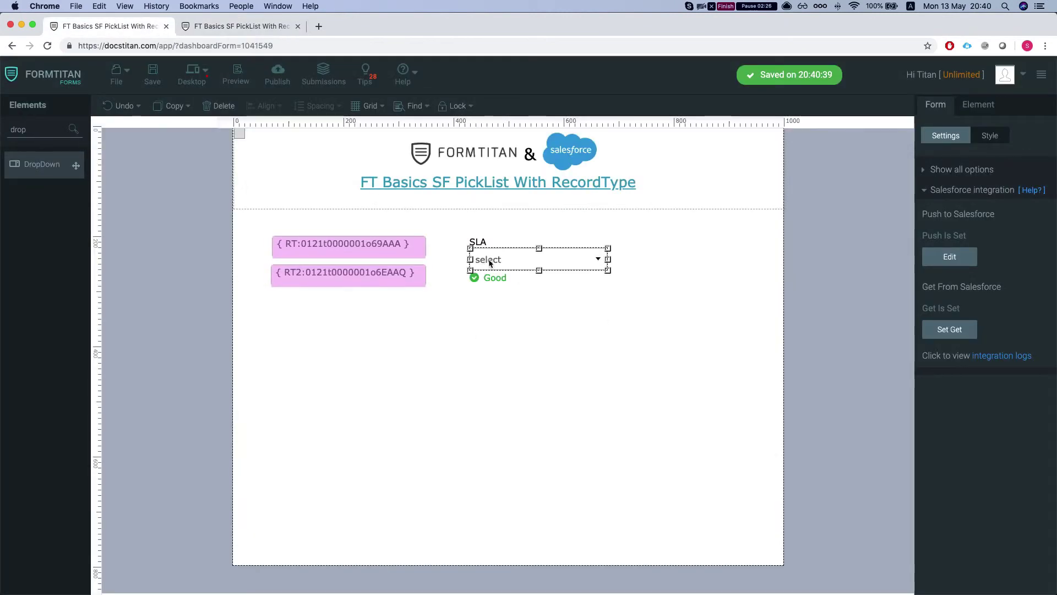
# Step: Lower the SLA dropdown and add a new dropdown above it labelled Industry
pyautogui.moveTo(489, 264); pyautogui.dragTo(492, 322)
pyautogui.click(117, 134)
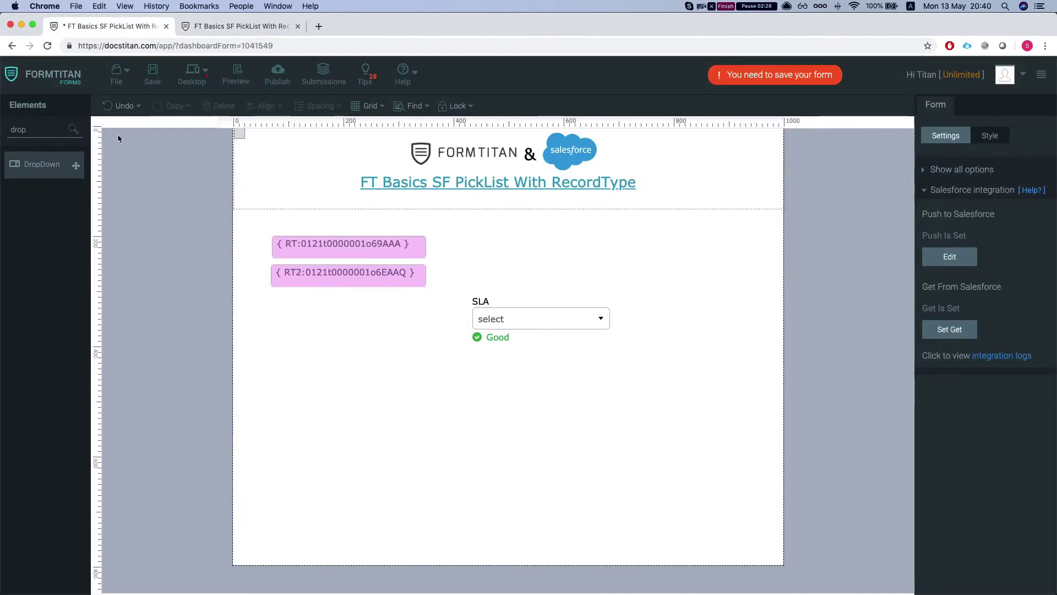
pyautogui.moveTo(36, 165); pyautogui.dragTo(510, 255)
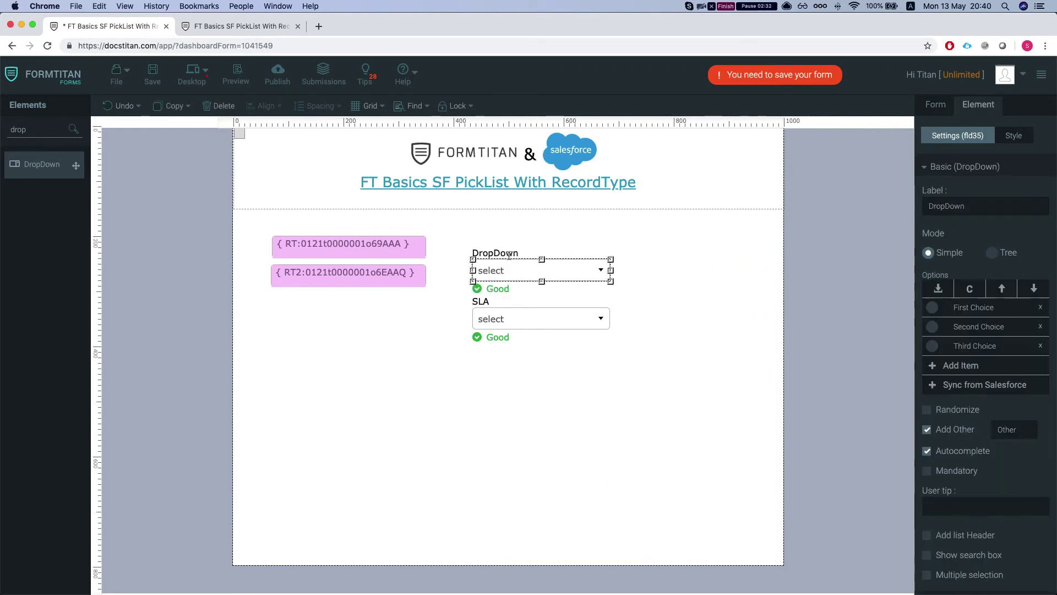
pyautogui.doubleClick(504, 254)
pyautogui.write('CO')
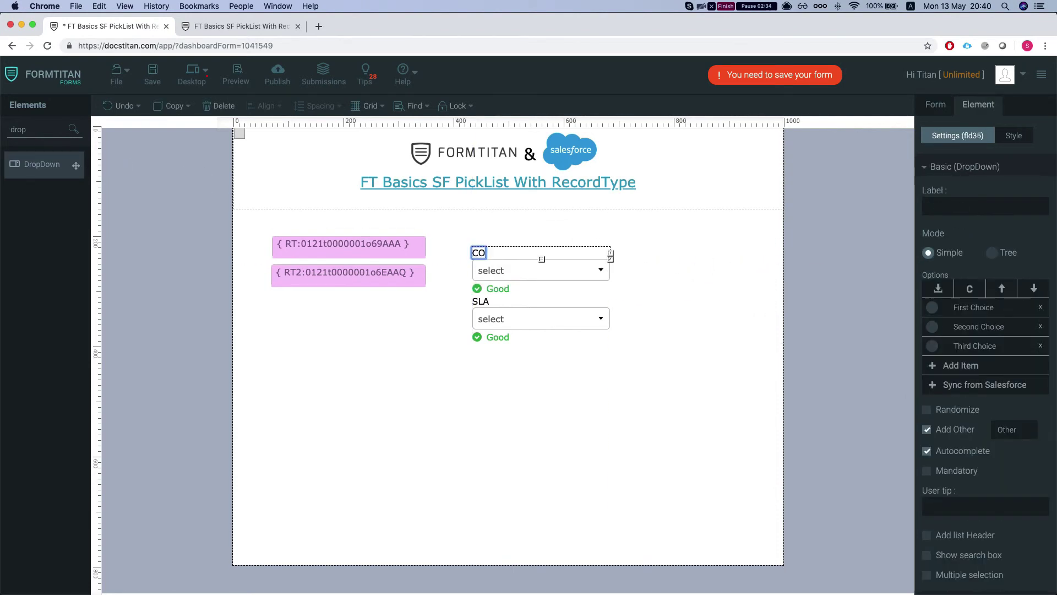
pyautogui.press('BackSpace')
pyautogui.press('BackSpace')
pyautogui.write('Industry')
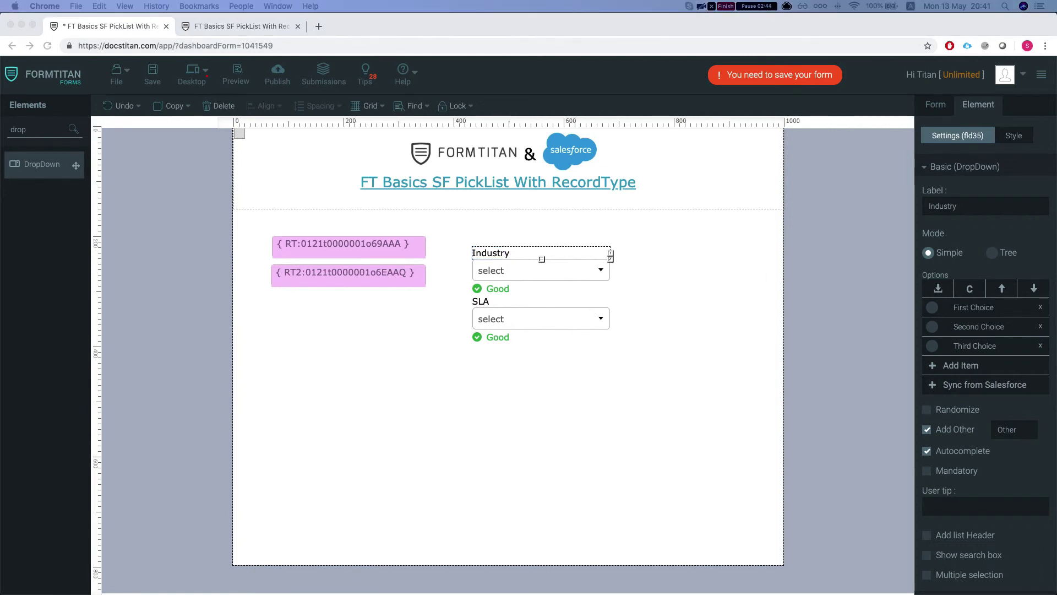
pyautogui.press('super+Tab')
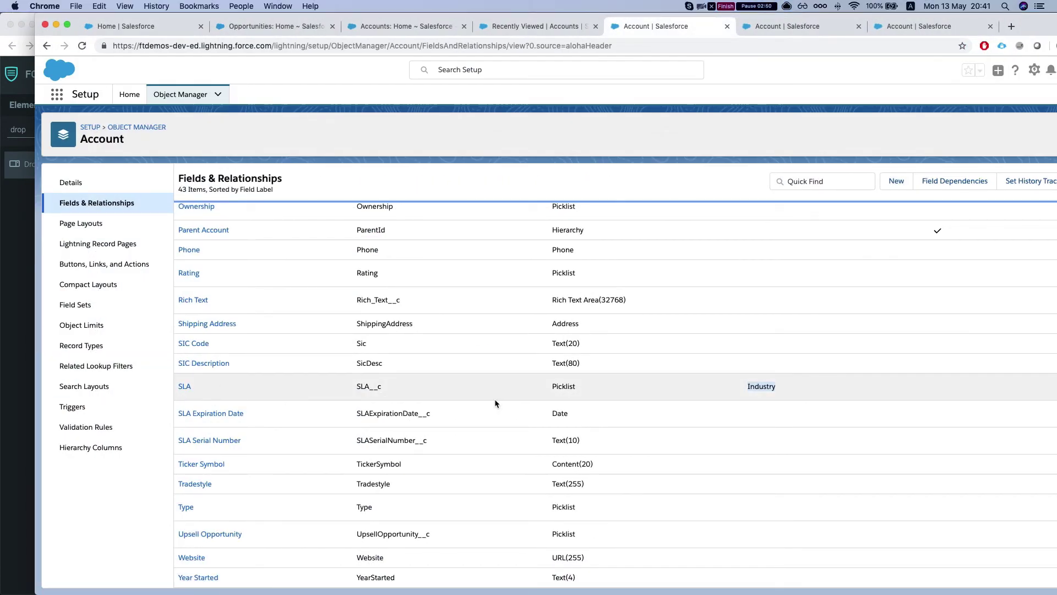
# Step: Inspect the Account SLA field's details in Salesforce, then return to the field list
pyautogui.scroll(2, 199, 390)
pyautogui.click(184, 442)
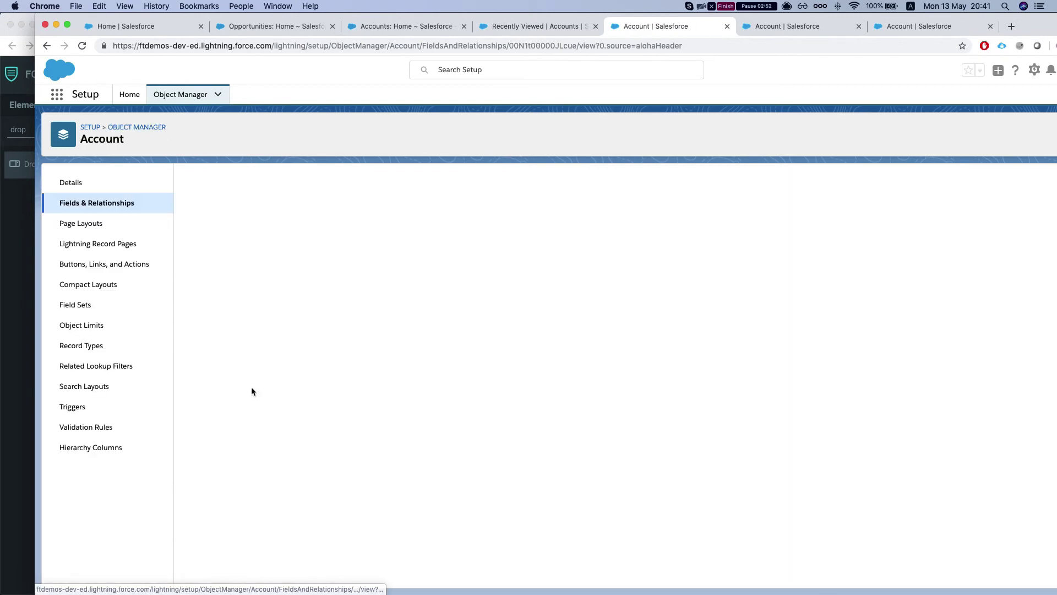
pyautogui.scroll(-2, 323, 371)
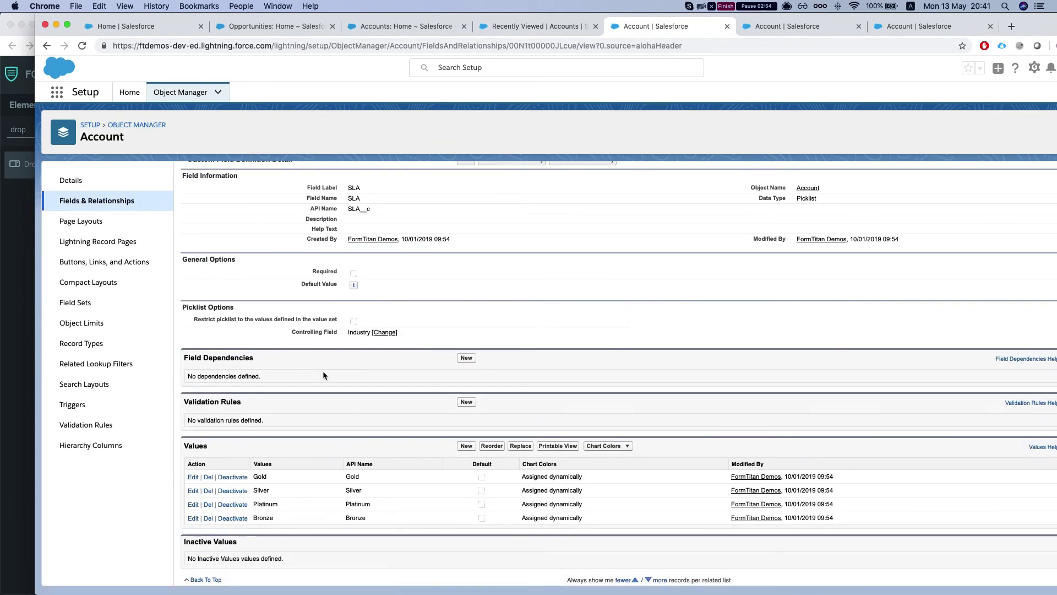
pyautogui.scroll(1, 316, 382)
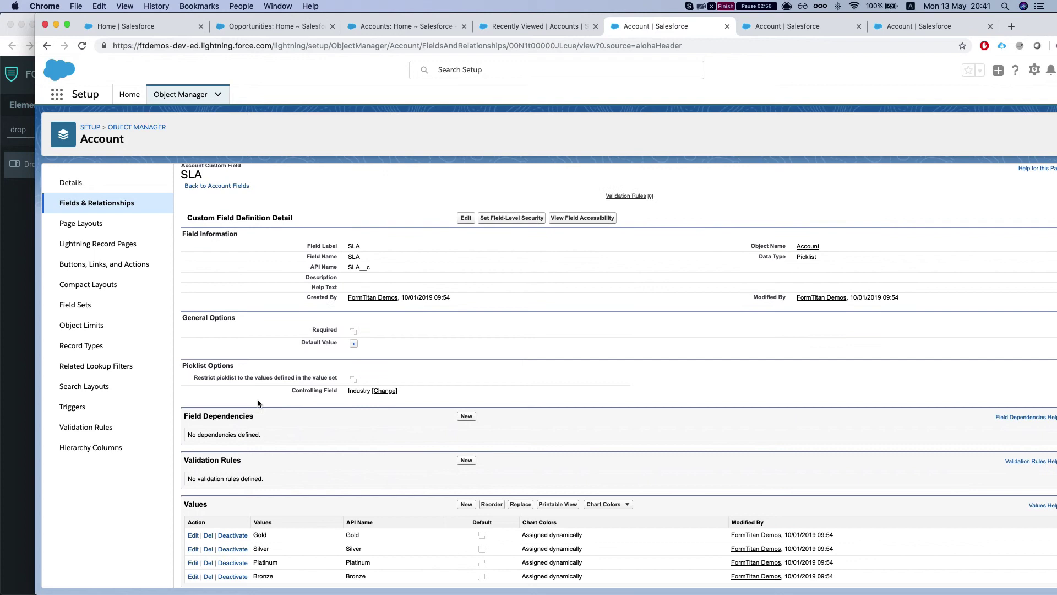
pyautogui.scroll(-1, 270, 405)
pyautogui.scroll(1, 280, 408)
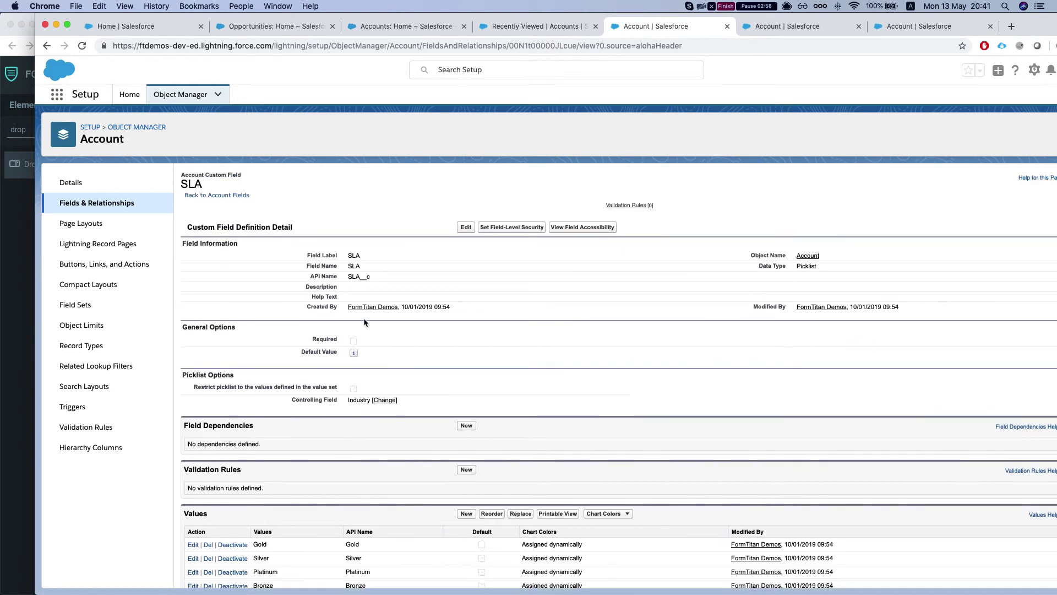
pyautogui.press('super+bracketleft')
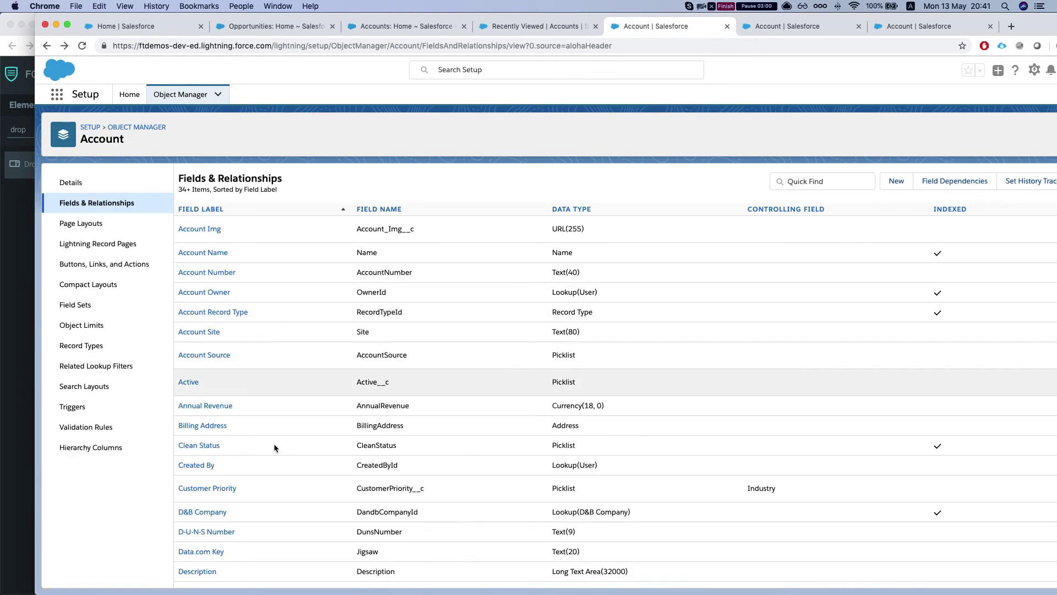
pyautogui.scroll(1, 431, 300)
pyautogui.scroll(-5, 319, 335)
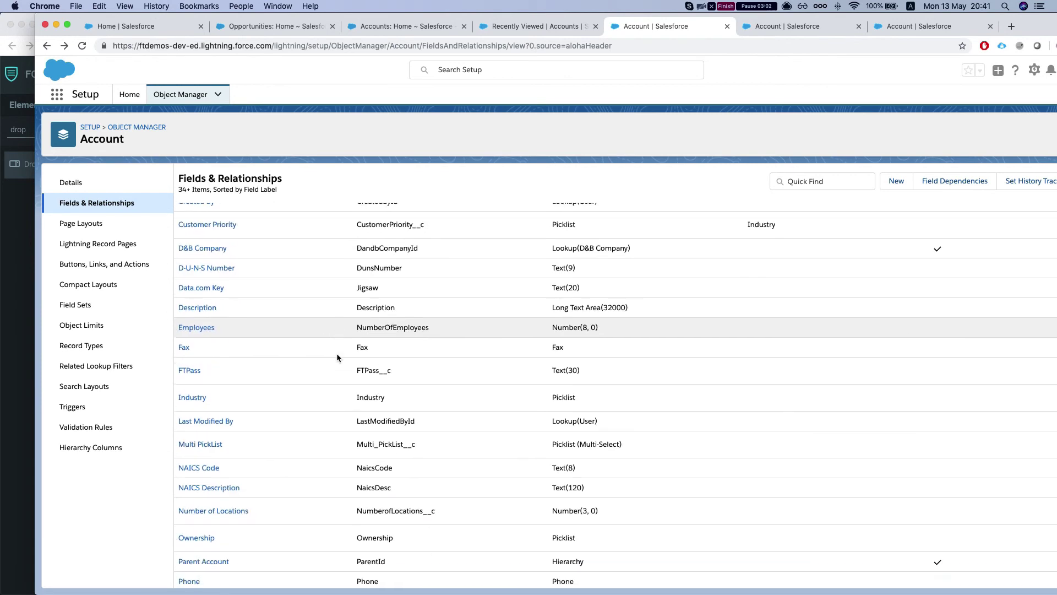
# Step: Open the Industry field's SLA dependency matrix and view all 32 industry columns
pyautogui.press('super+f')
pyautogui.write('indust')
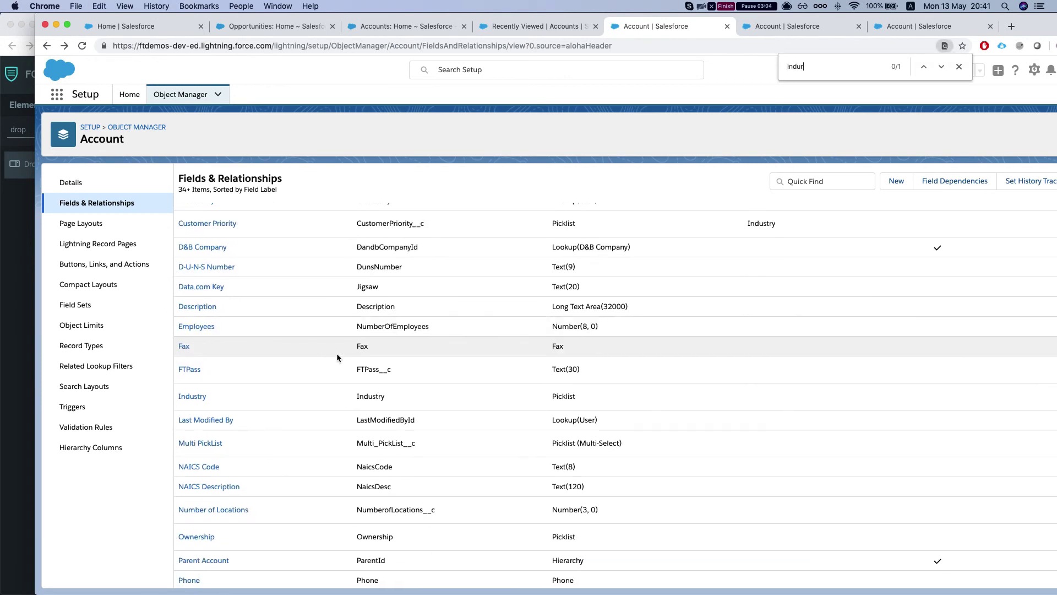
pyautogui.press('Return')
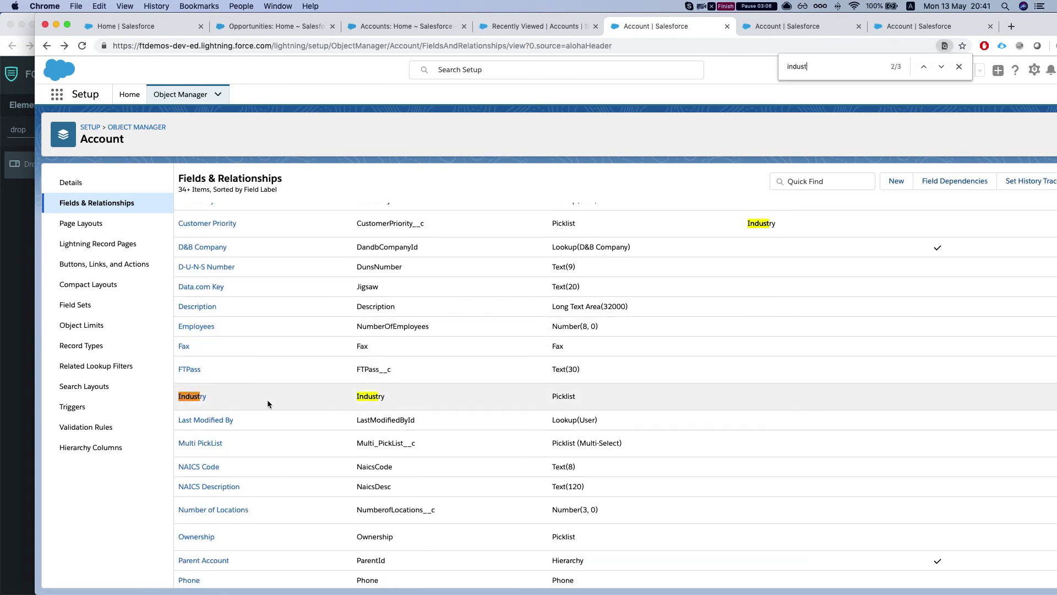
pyautogui.click(192, 397)
pyautogui.scroll(-2, 312, 311)
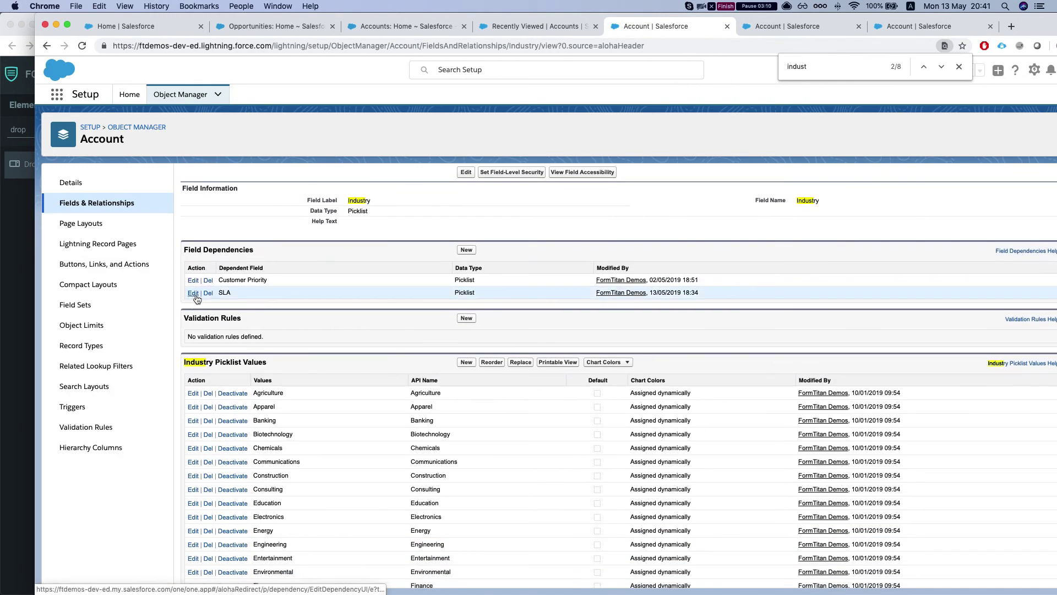
pyautogui.click(193, 294)
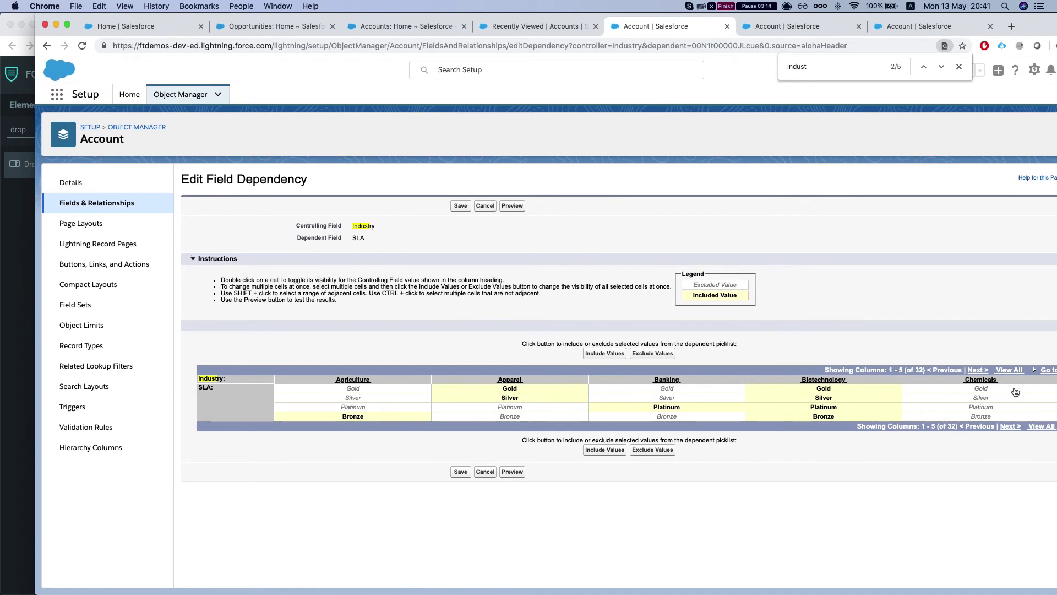
pyautogui.click(1040, 427)
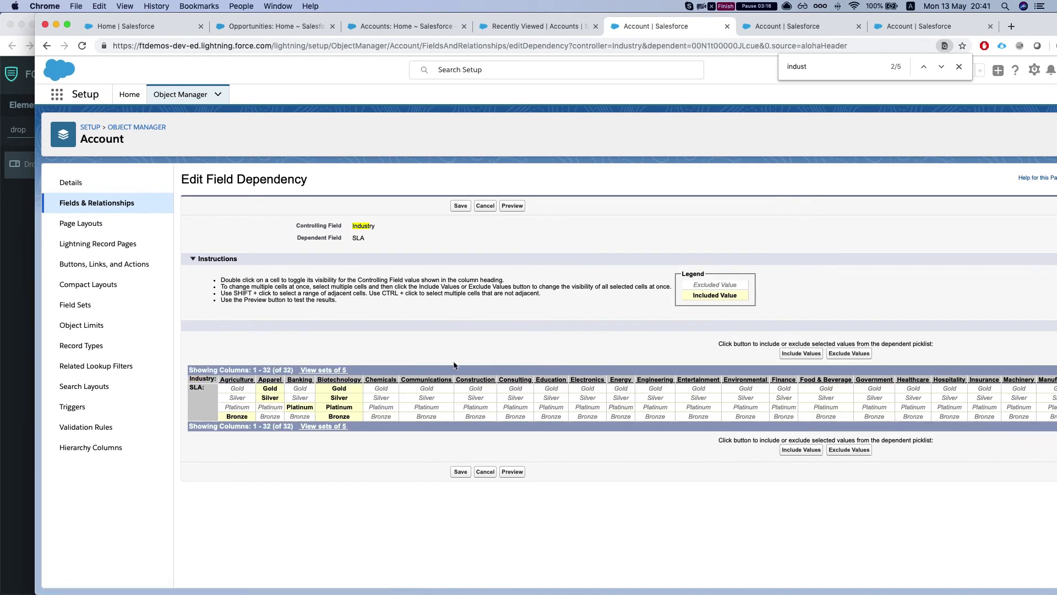
pyautogui.hscroll(5, 356, 405)
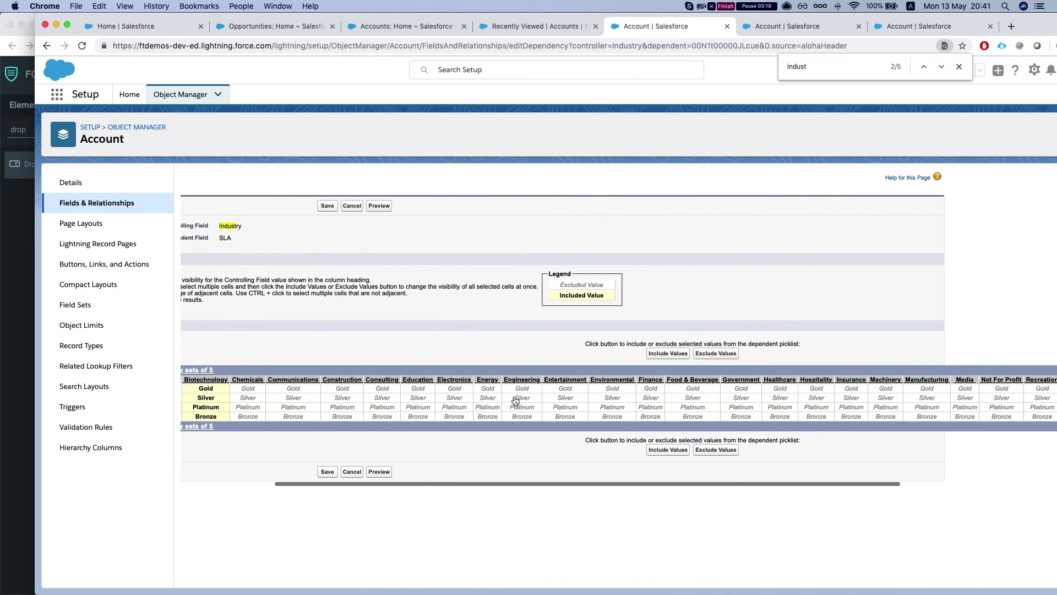
pyautogui.hscroll(-10, 508, 395)
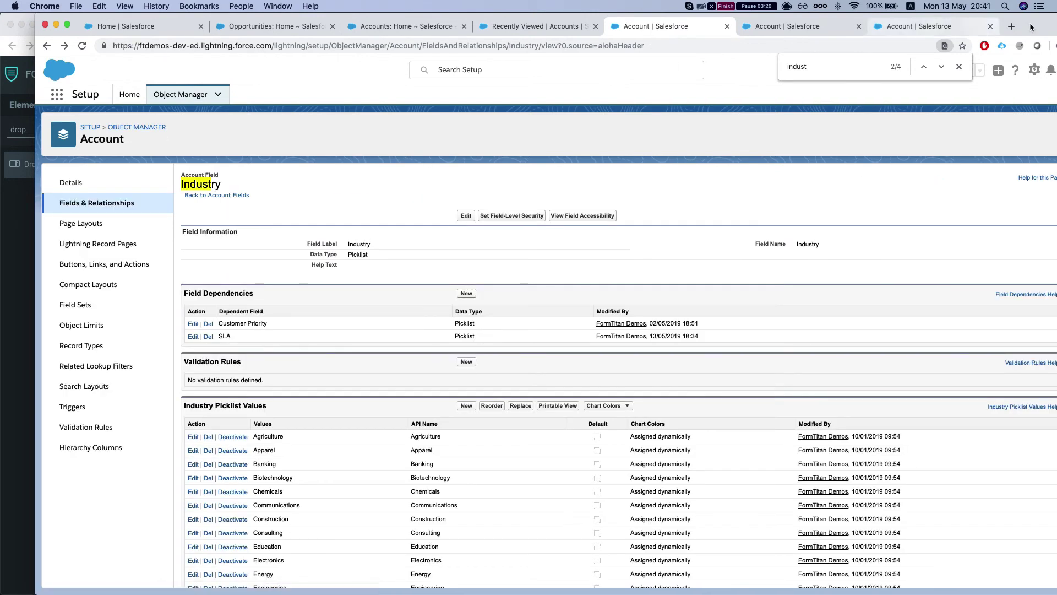
pyautogui.press('super+grave')
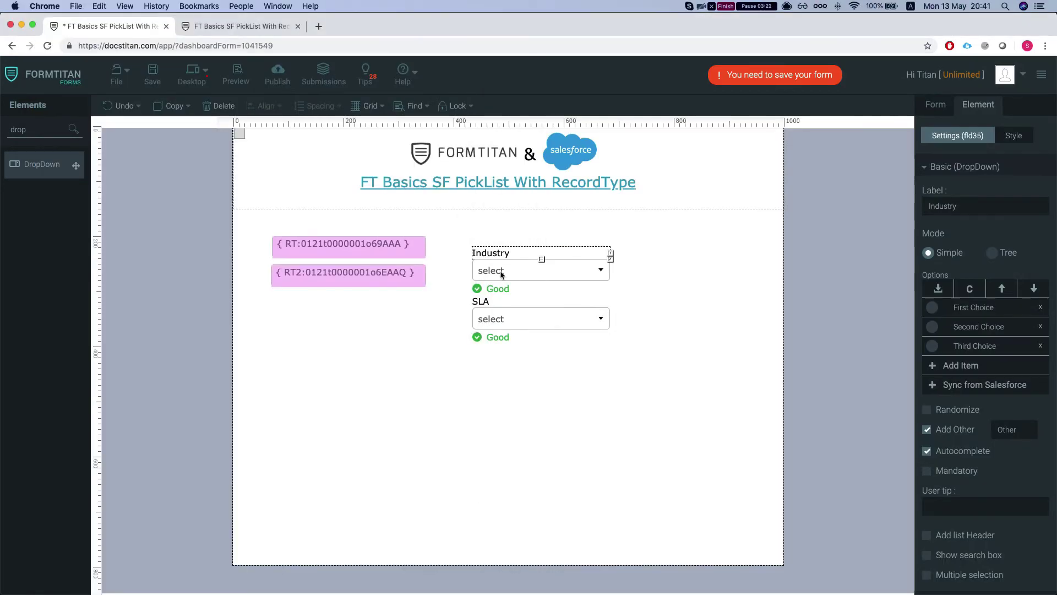
# Step: Remove the Industry dropdown's default placeholder choices
pyautogui.click(503, 274)
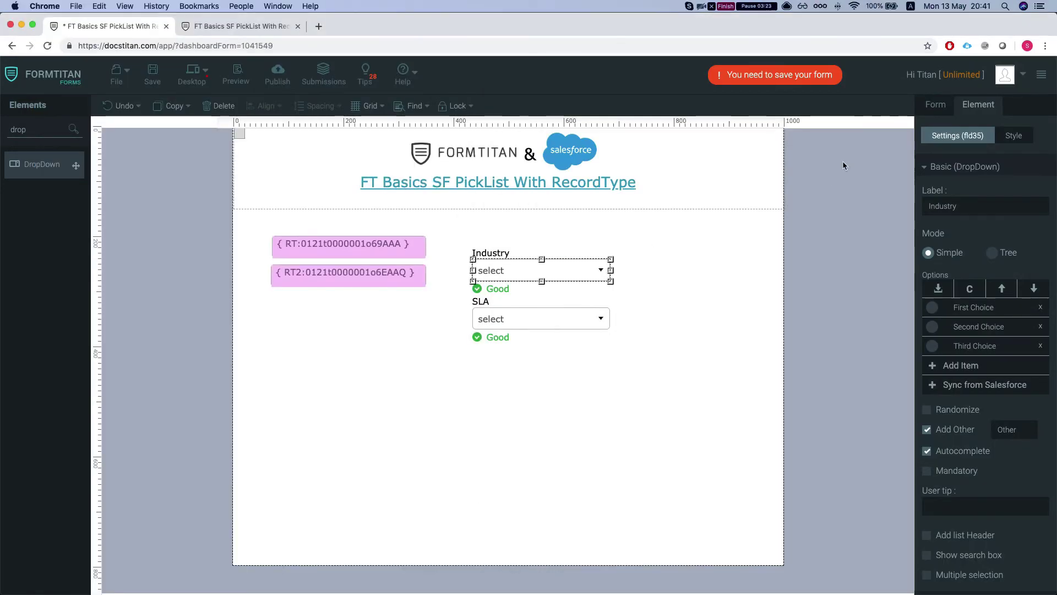
pyautogui.click(1040, 307)
pyautogui.click(1040, 307)
pyautogui.click(1040, 307)
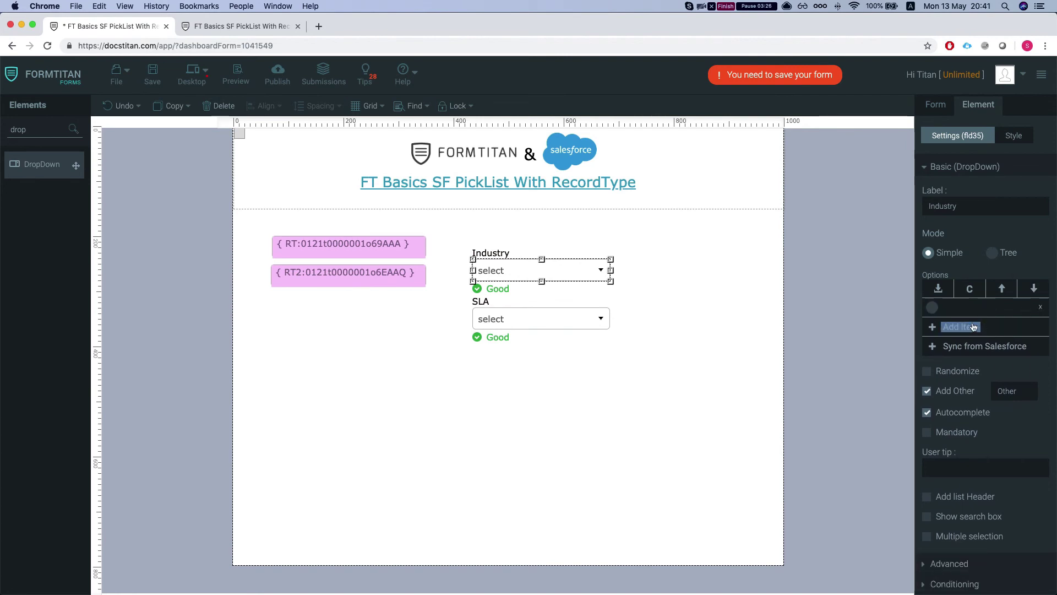
pyautogui.click(1042, 309)
# Step: Sync the Industry dropdown's options from the Salesforce Account Industry picklist
pyautogui.click(988, 327)
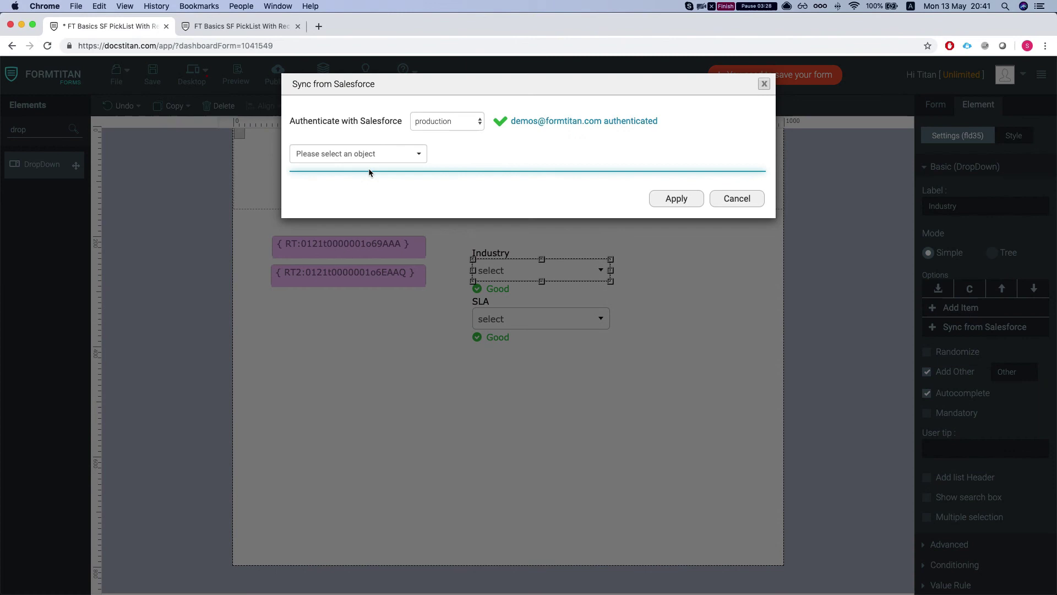
pyautogui.click(353, 155)
pyautogui.click(342, 185)
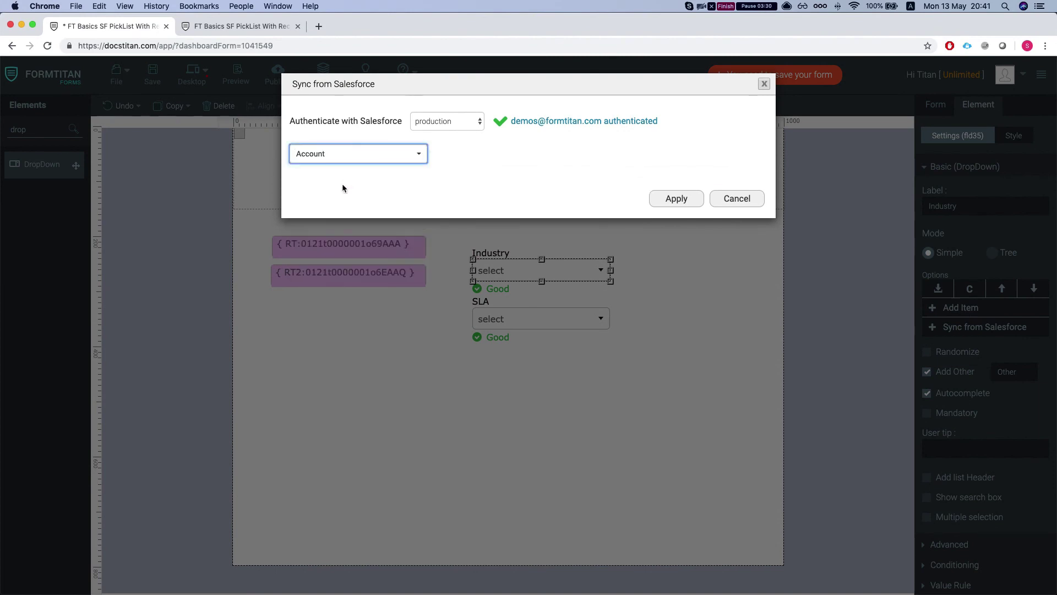
pyautogui.click(338, 181)
pyautogui.write('ind')
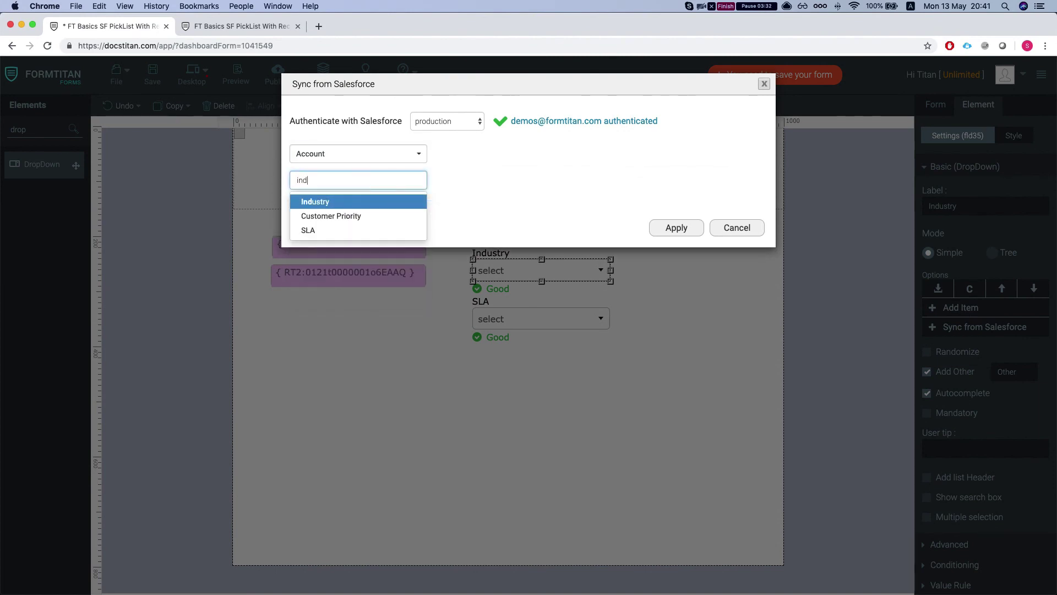
pyautogui.write('u')
pyautogui.click(337, 201)
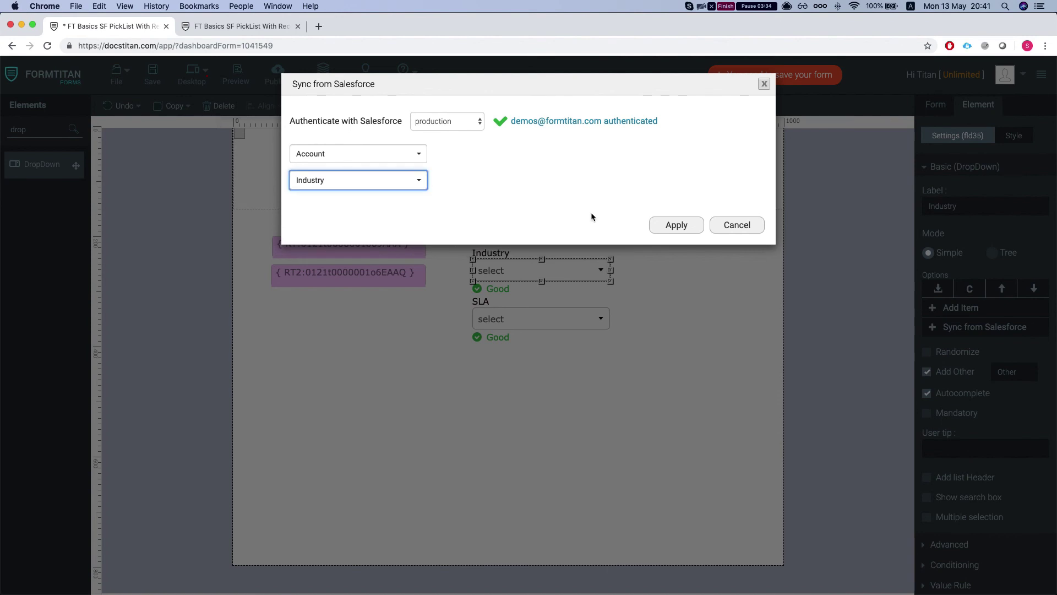
pyautogui.click(650, 224)
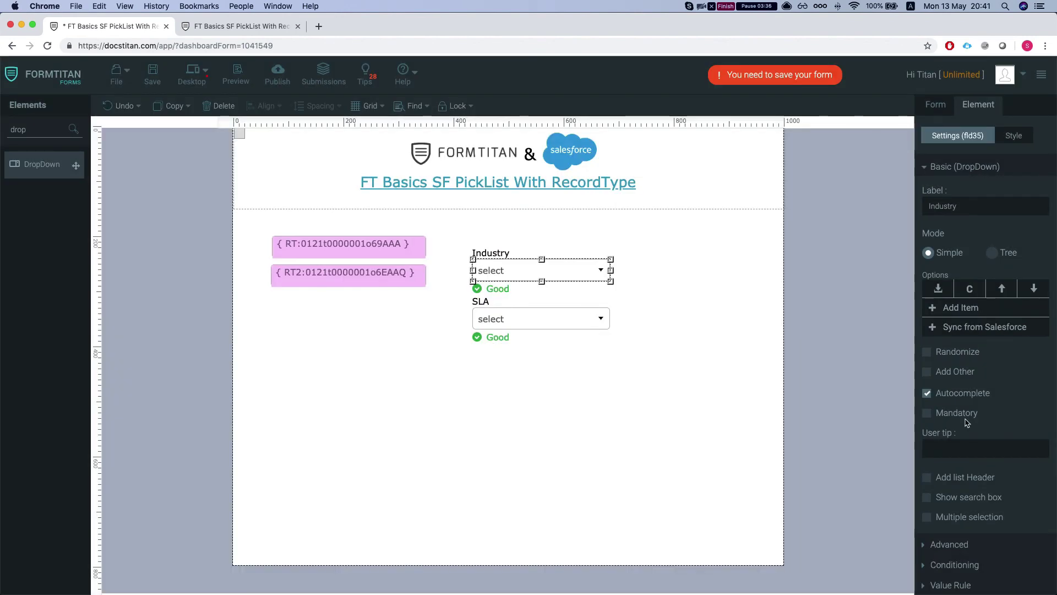
# Step: Make SLA a dependent picklist with parent dropdown Industry and save the form
pyautogui.click(538, 327)
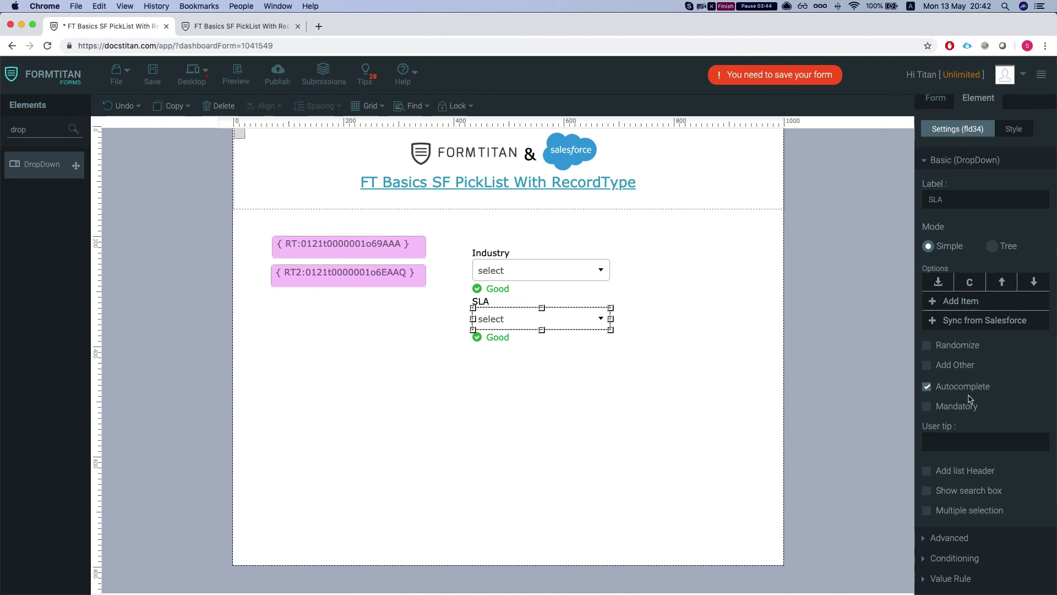
pyautogui.click(949, 537)
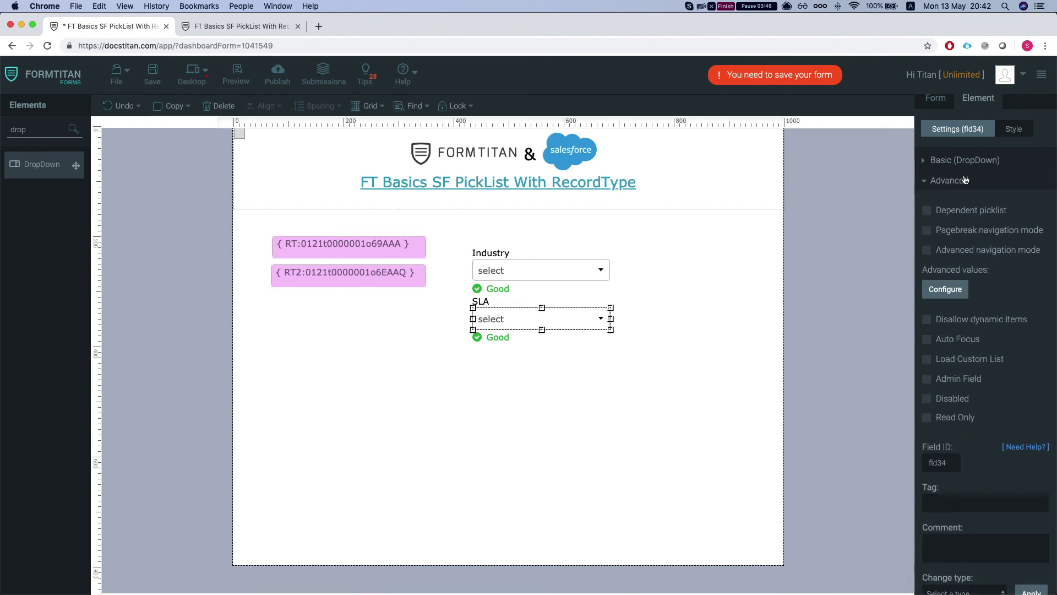
pyautogui.click(926, 212)
pyautogui.click(984, 230)
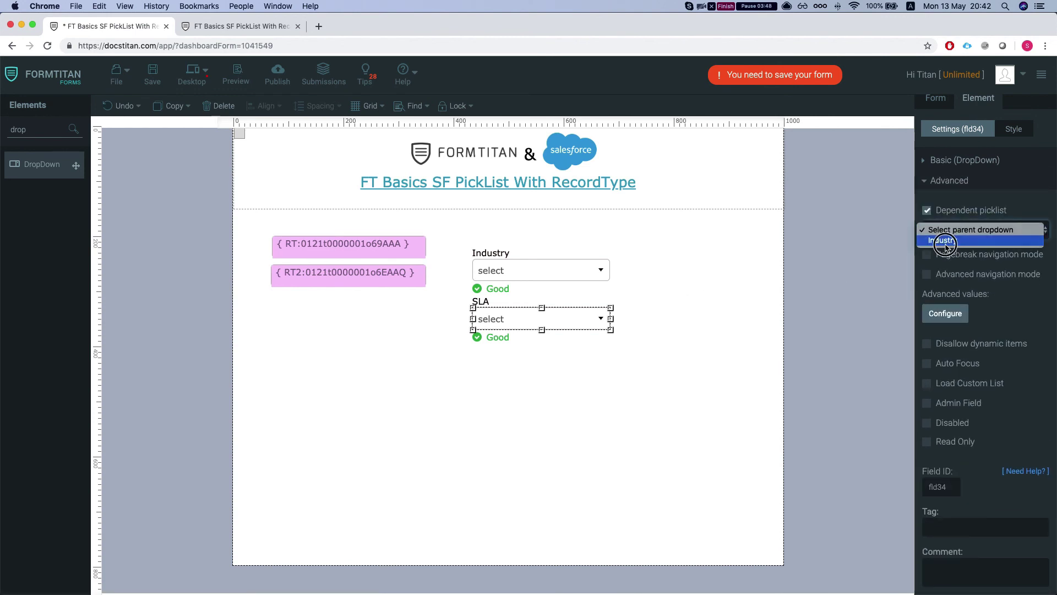
pyautogui.click(947, 240)
pyautogui.click(574, 283)
pyautogui.press('super+s')
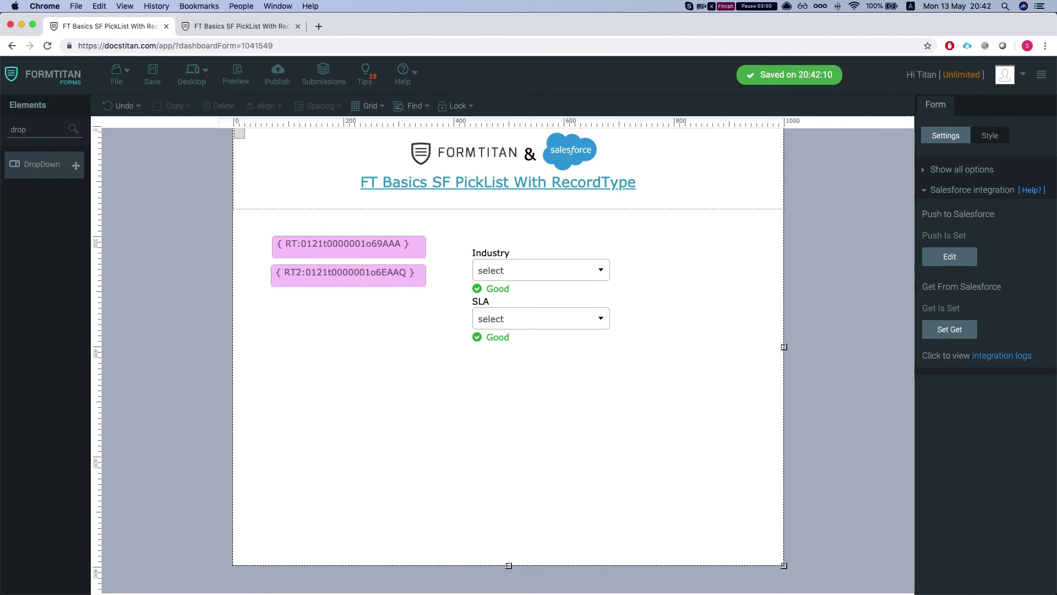
pyautogui.click(963, 169)
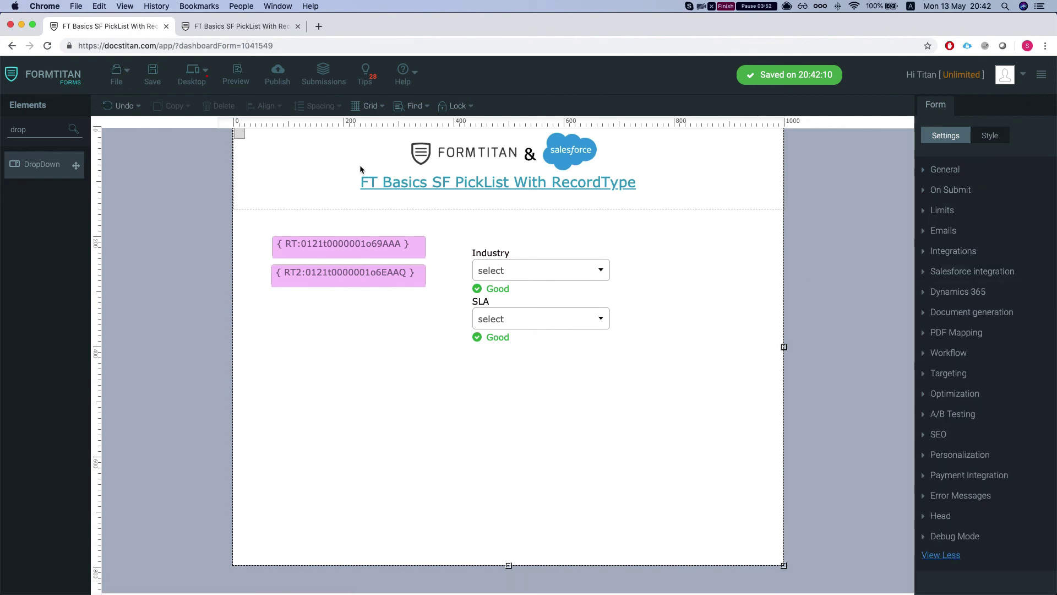
# Step: Open the Account load-picklist field mapping from Salesforce integration settings and reveal its RT record-type filter
pyautogui.click(958, 273)
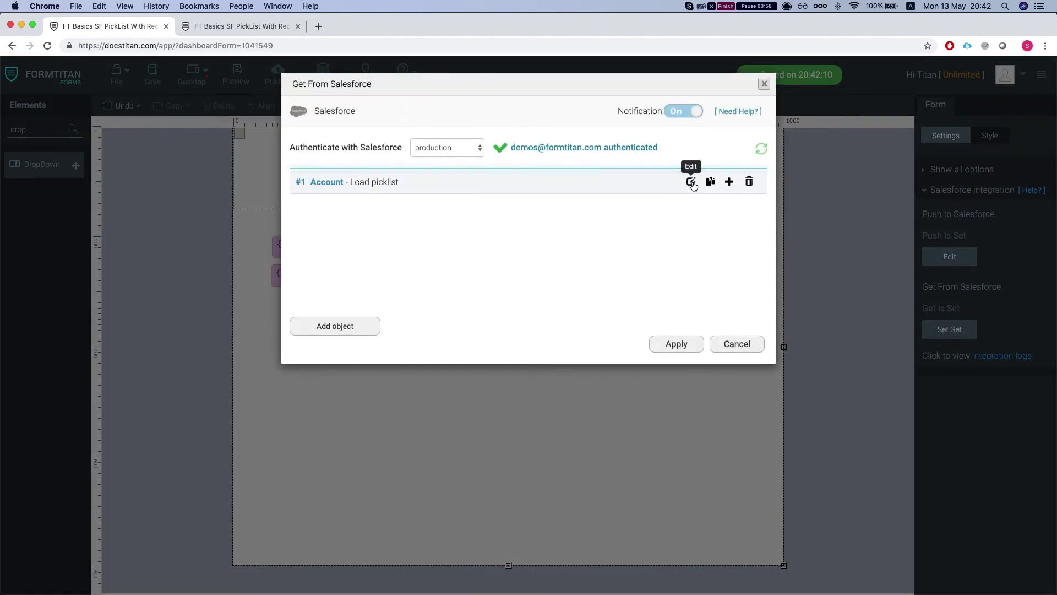
pyautogui.click(689, 182)
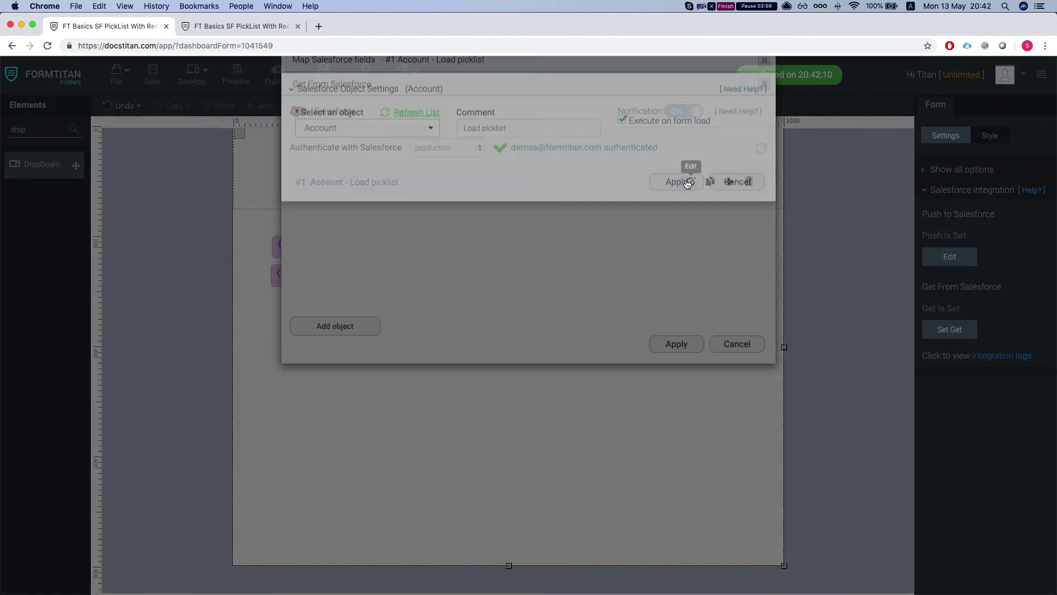
pyautogui.click(314, 348)
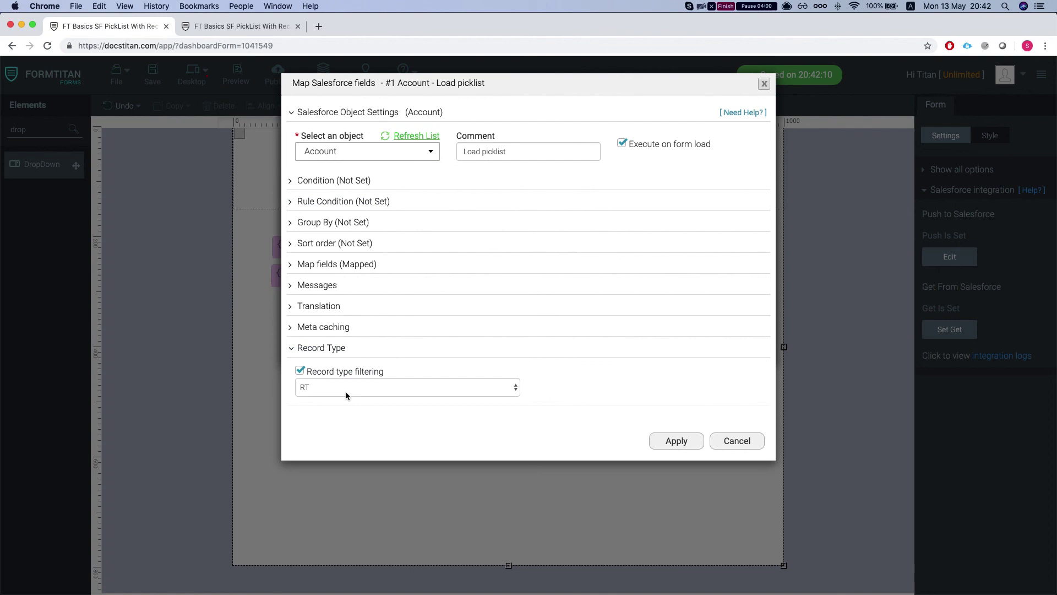